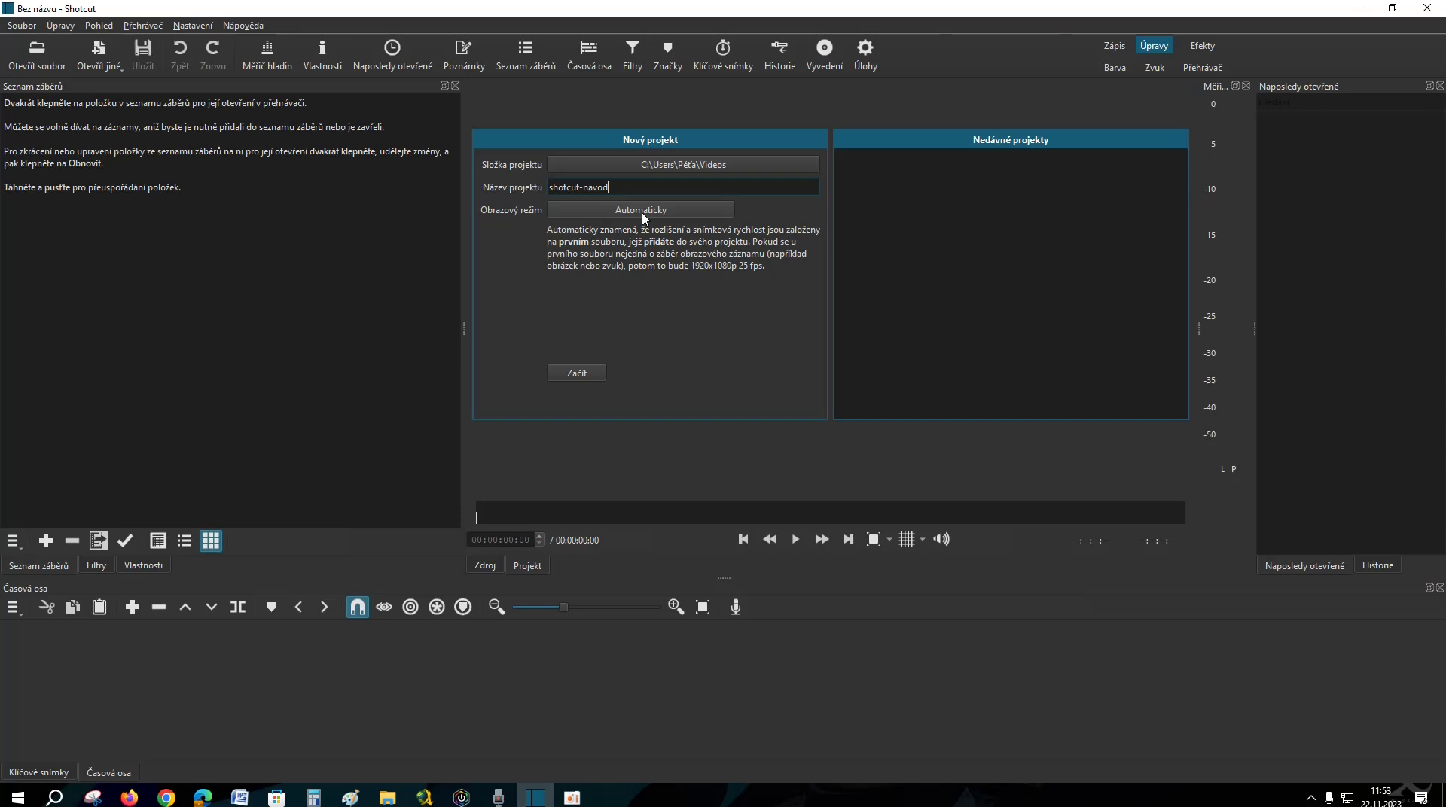
# Create the new project and open the video GX010168 from the shotcut folder on the DATA (D:) drive.
pyautogui.click(575, 374)
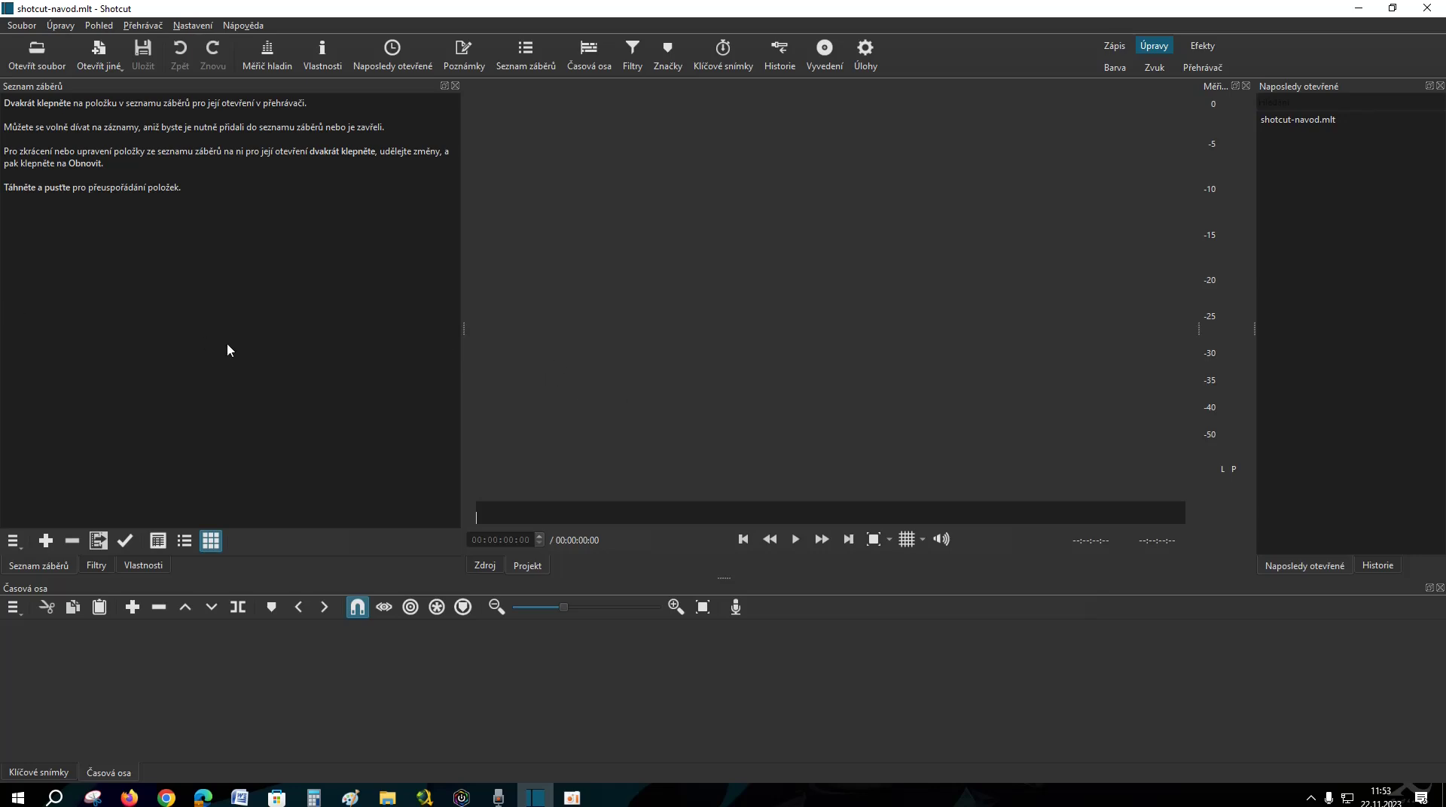
pyautogui.click(36, 54)
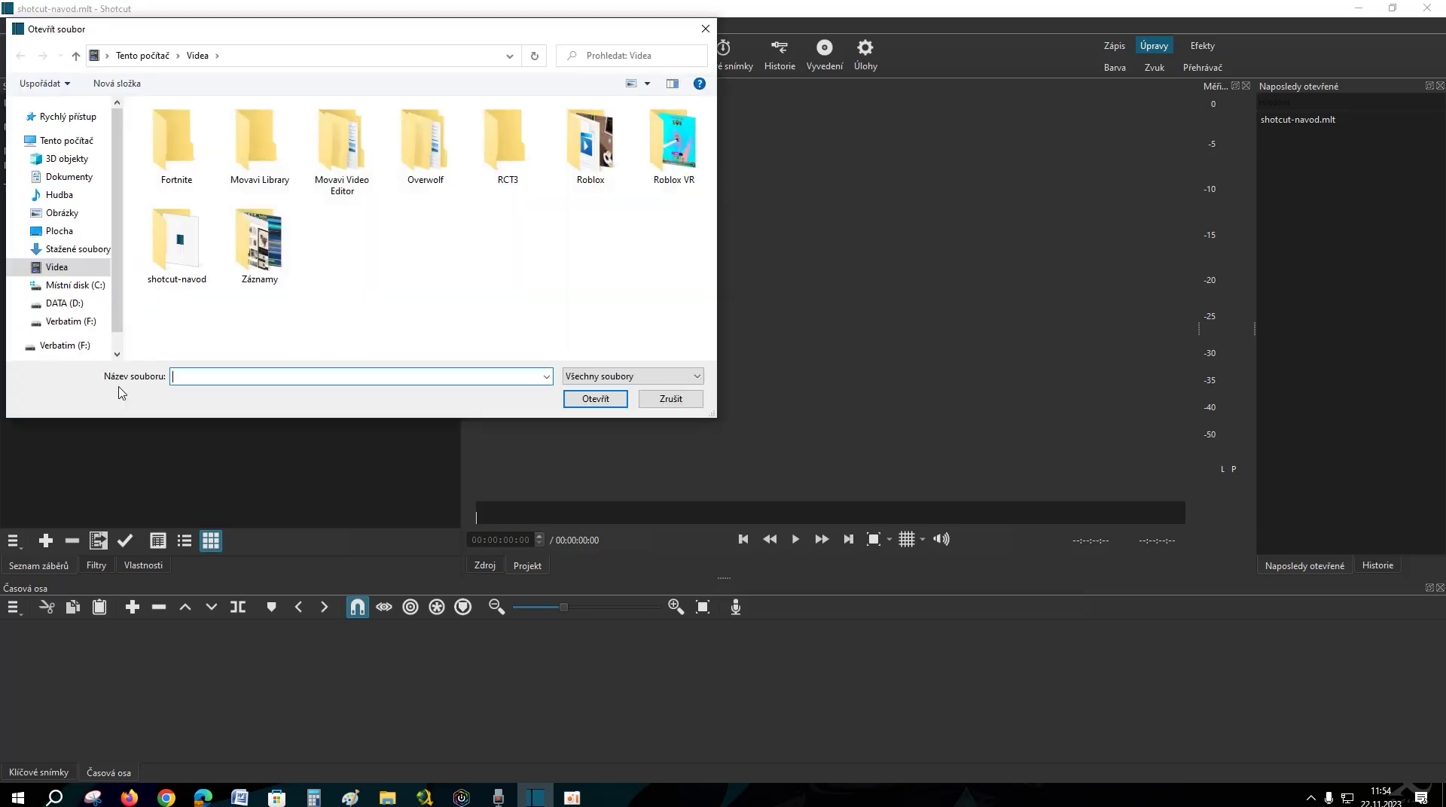
pyautogui.click(62, 303)
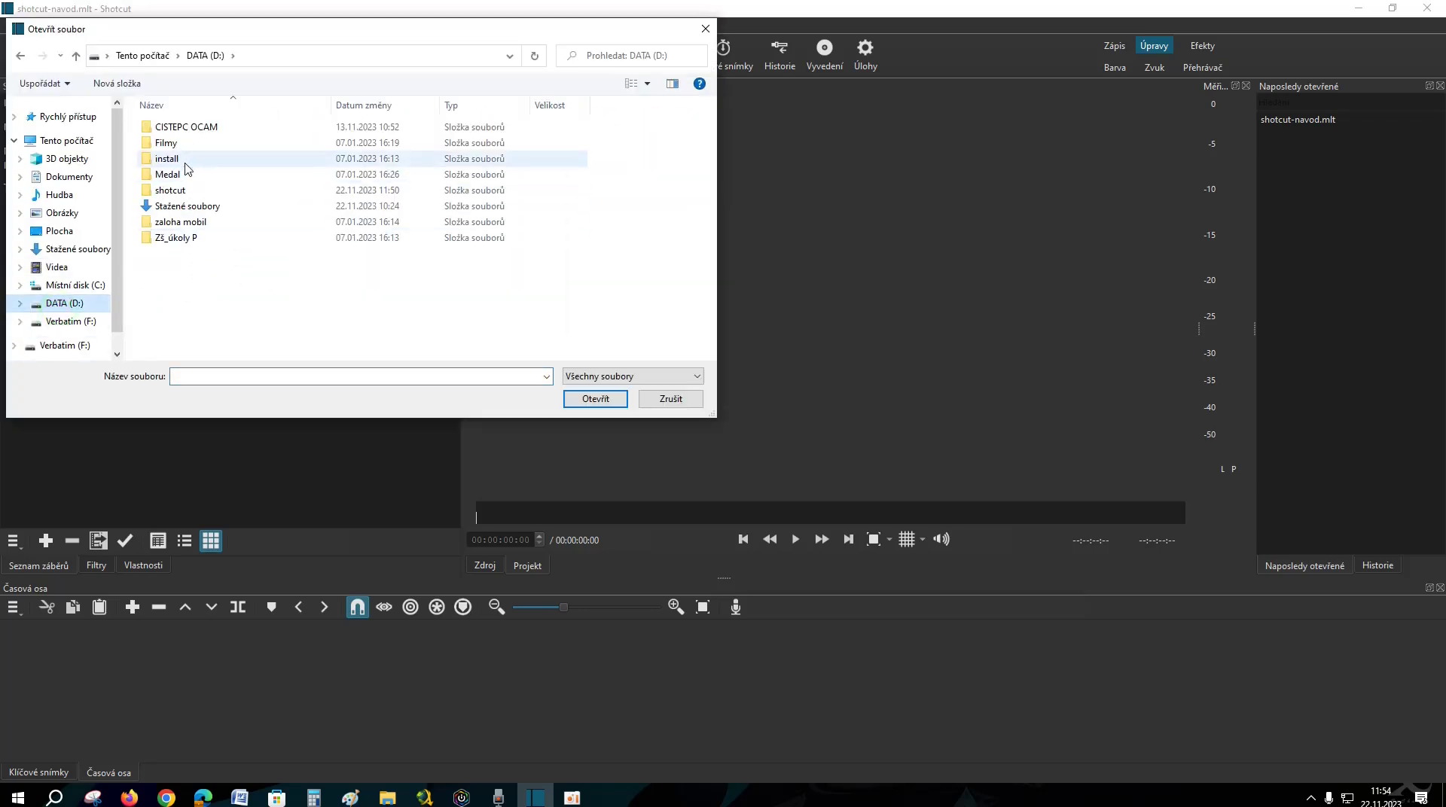
pyautogui.click(201, 192)
pyautogui.doubleClick(201, 195)
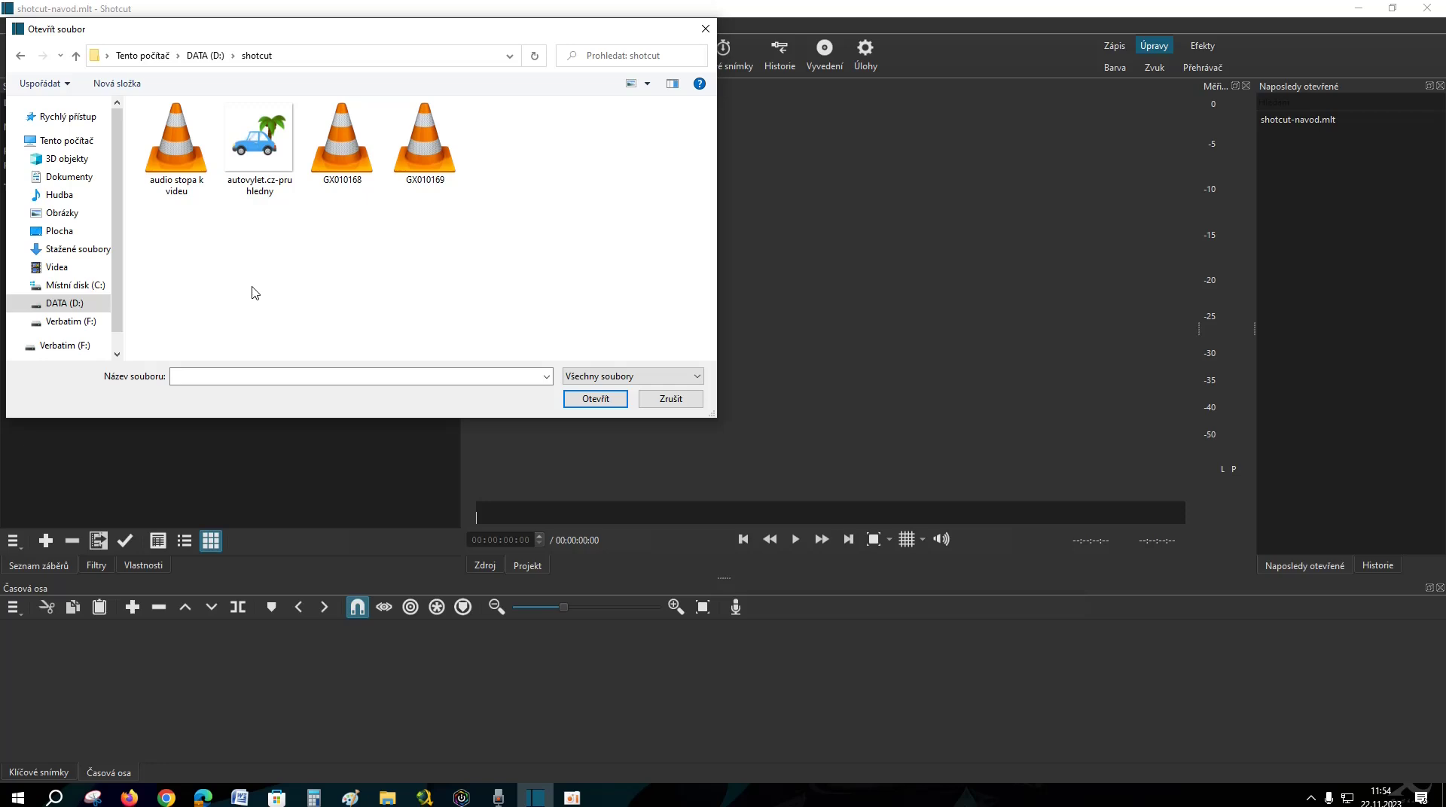
pyautogui.click(342, 147)
pyautogui.click(595, 399)
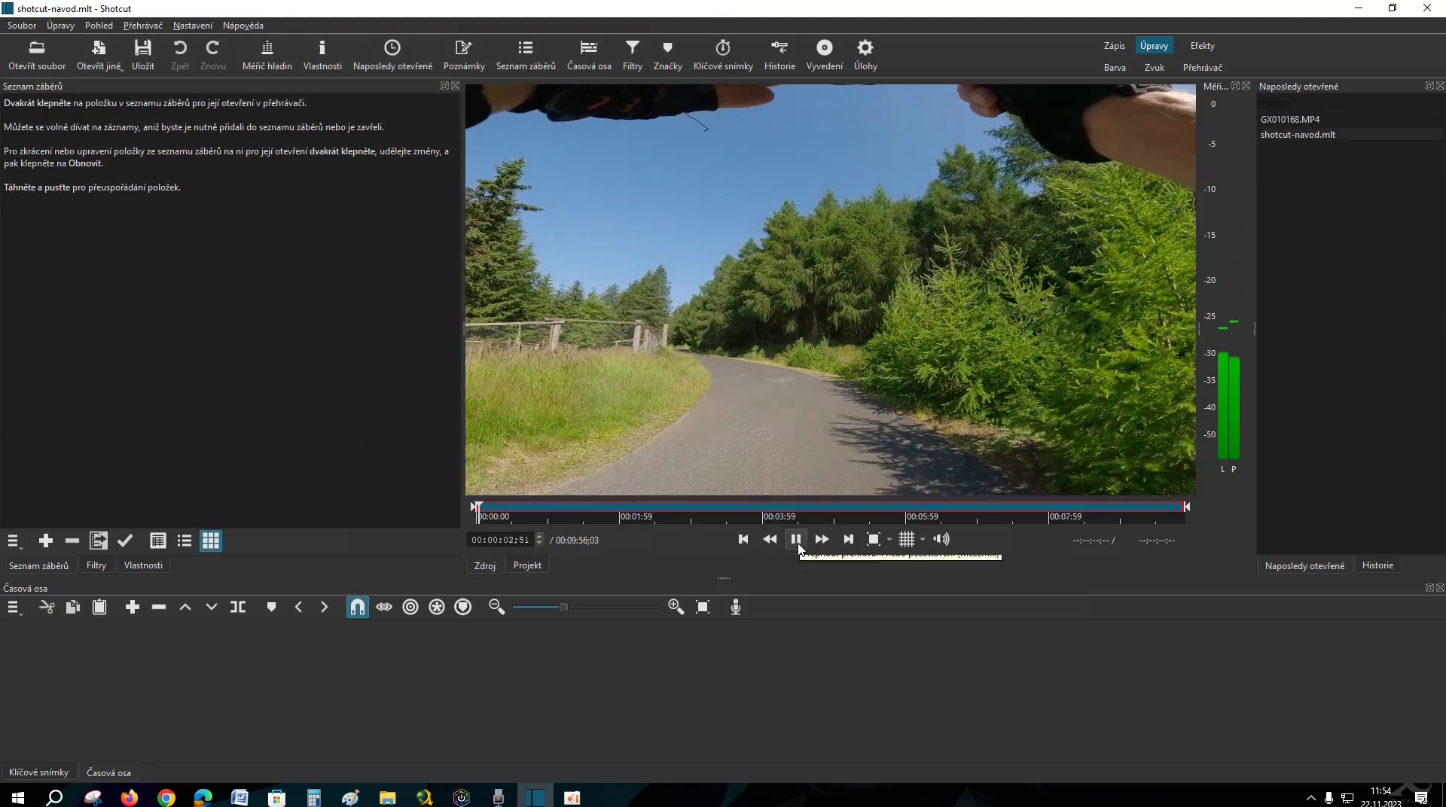
# Stop the playback at the very beginning of GX010168 and add the clip to the start of the timeline.
pyautogui.click(796, 541)
pyautogui.moveTo(479, 509)
pyautogui.mouseDown()
pyautogui.moveTo(768, 509)
pyautogui.moveTo(368, 508)
pyautogui.mouseUp()
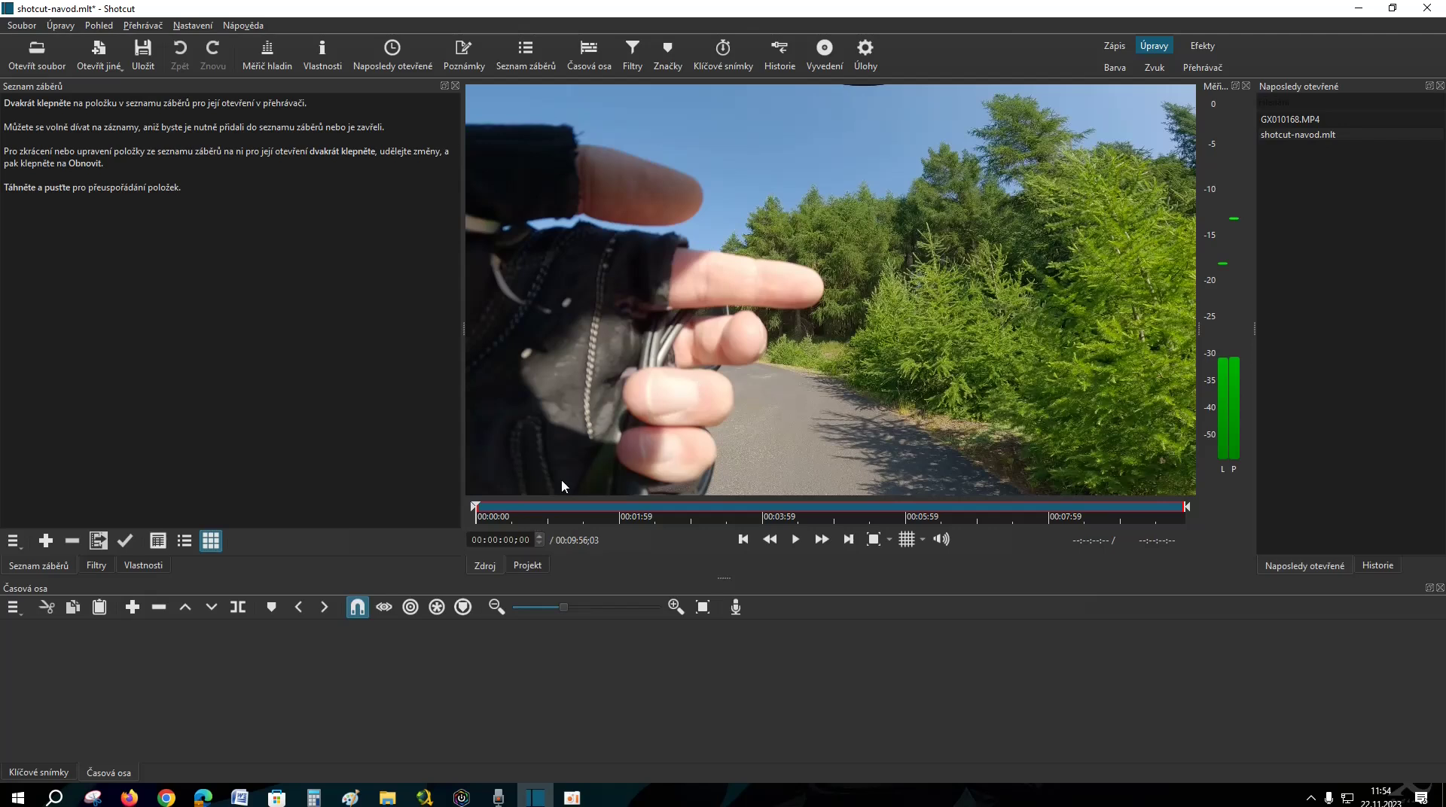
pyautogui.moveTo(843, 259); pyautogui.dragTo(192, 711)
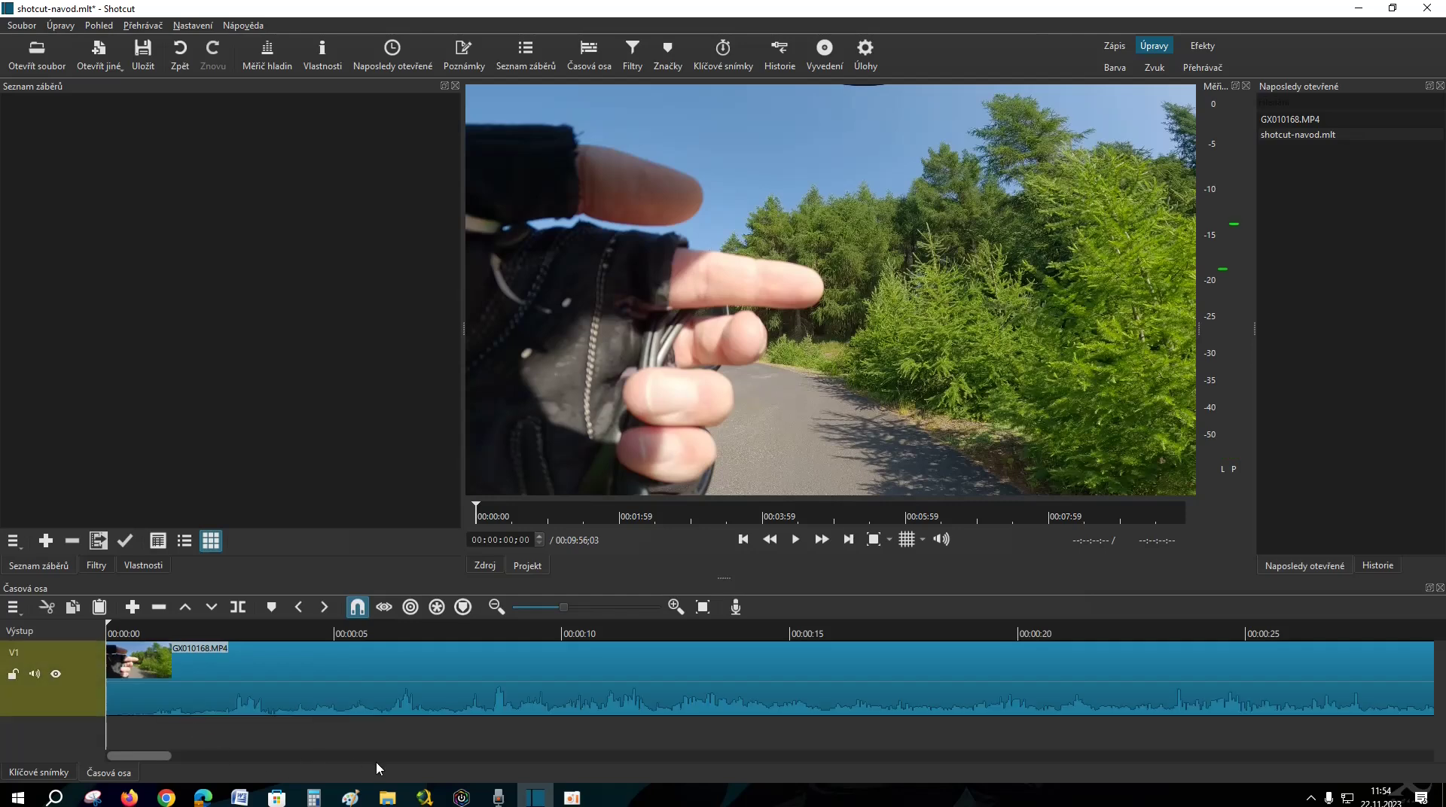
# Scrub through the first 21 seconds of GX010168 and examine the timeline at different zoom levels.
pyautogui.click(110, 624)
pyautogui.moveTo(134, 629); pyautogui.dragTo(277, 631)
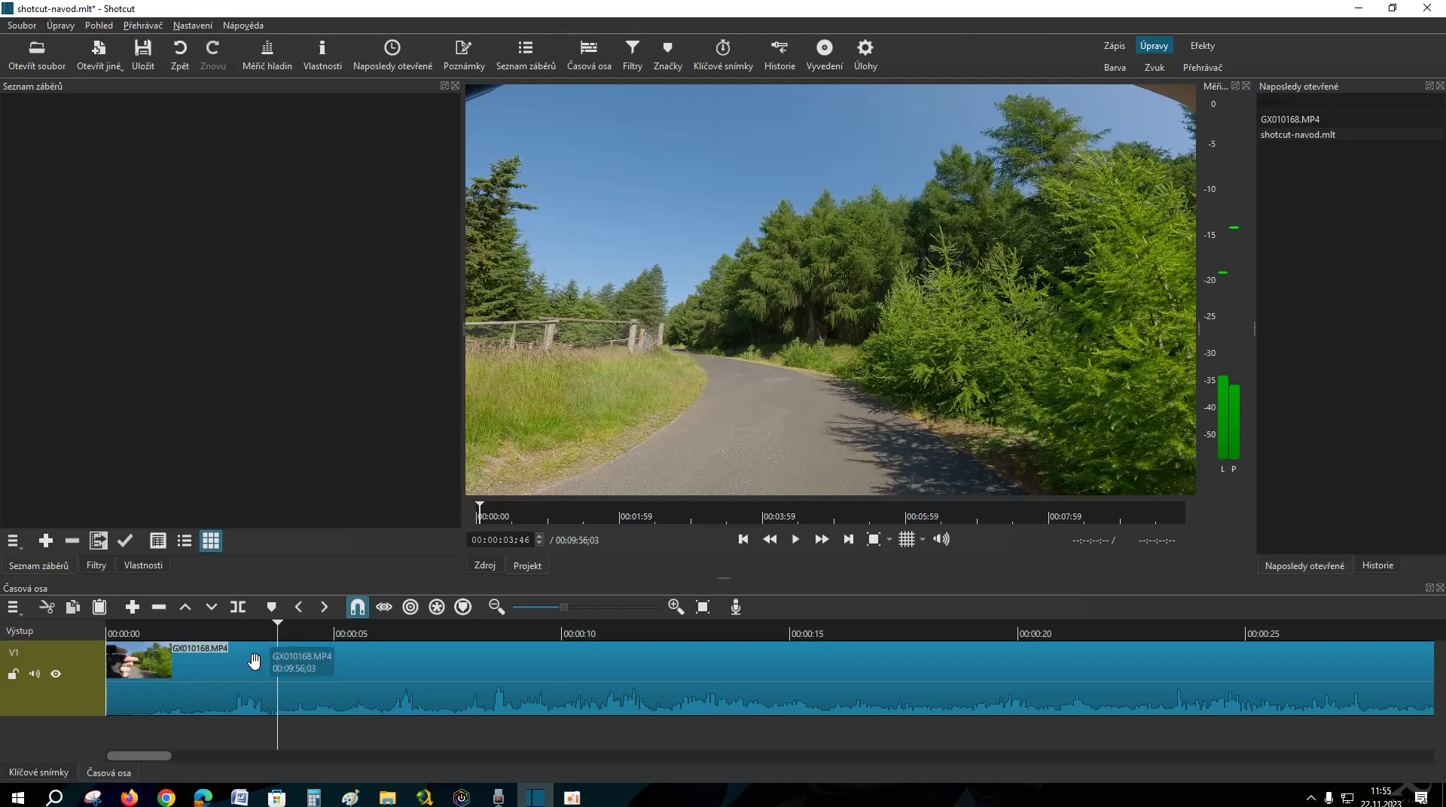
pyautogui.moveTo(278, 631); pyautogui.dragTo(235, 629)
pyautogui.click(265, 629)
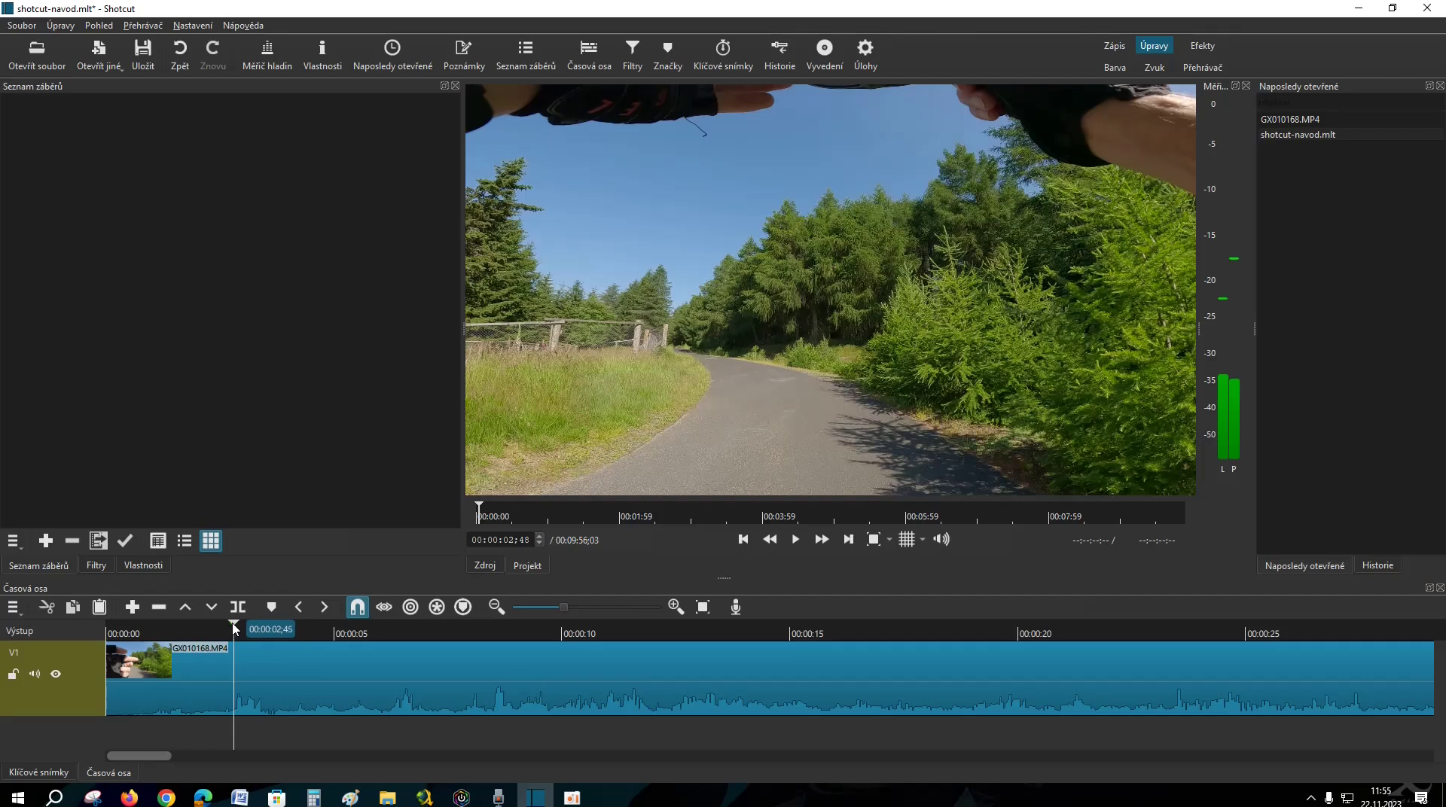
pyautogui.click(857, 630)
pyautogui.click(1065, 629)
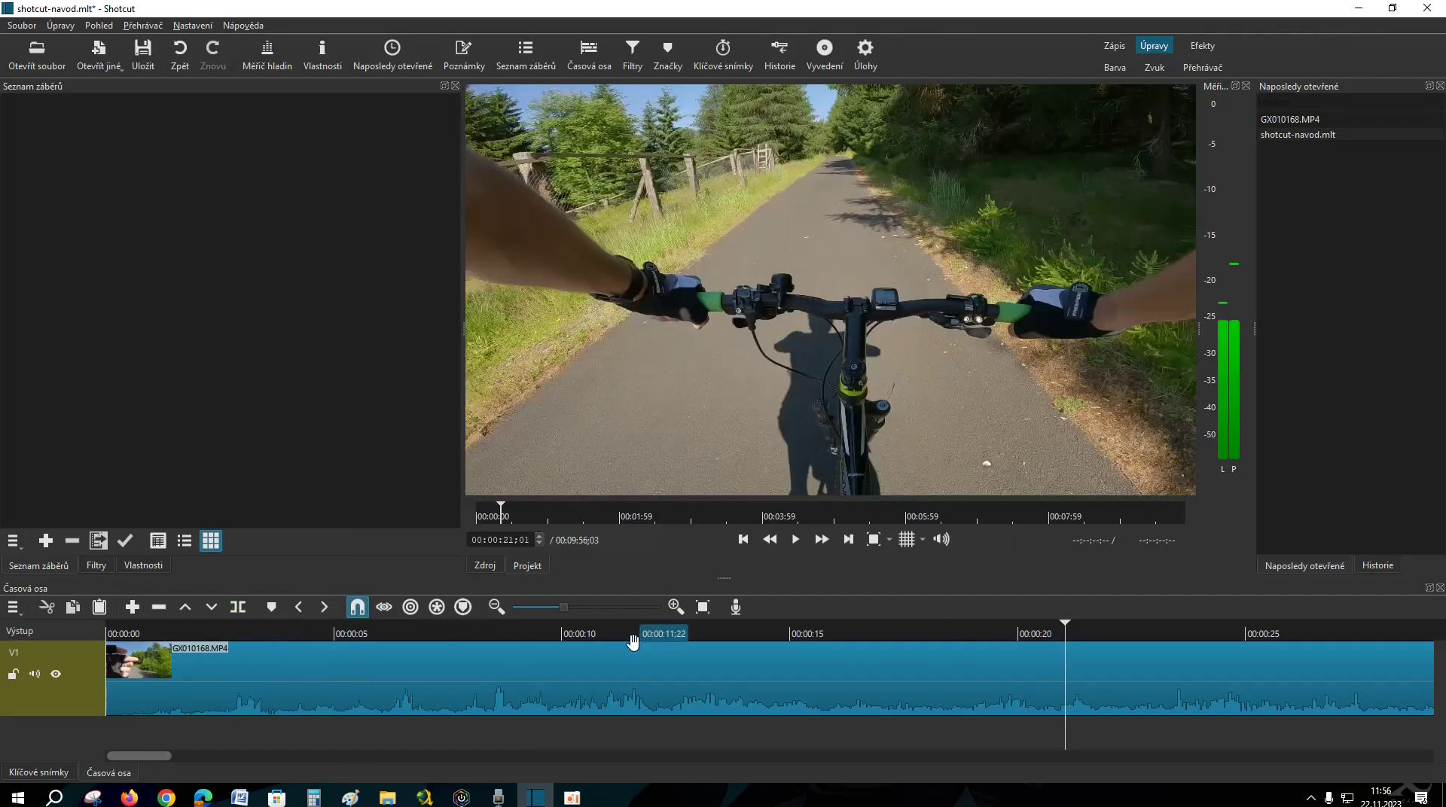
pyautogui.click(495, 607)
pyautogui.click(496, 607)
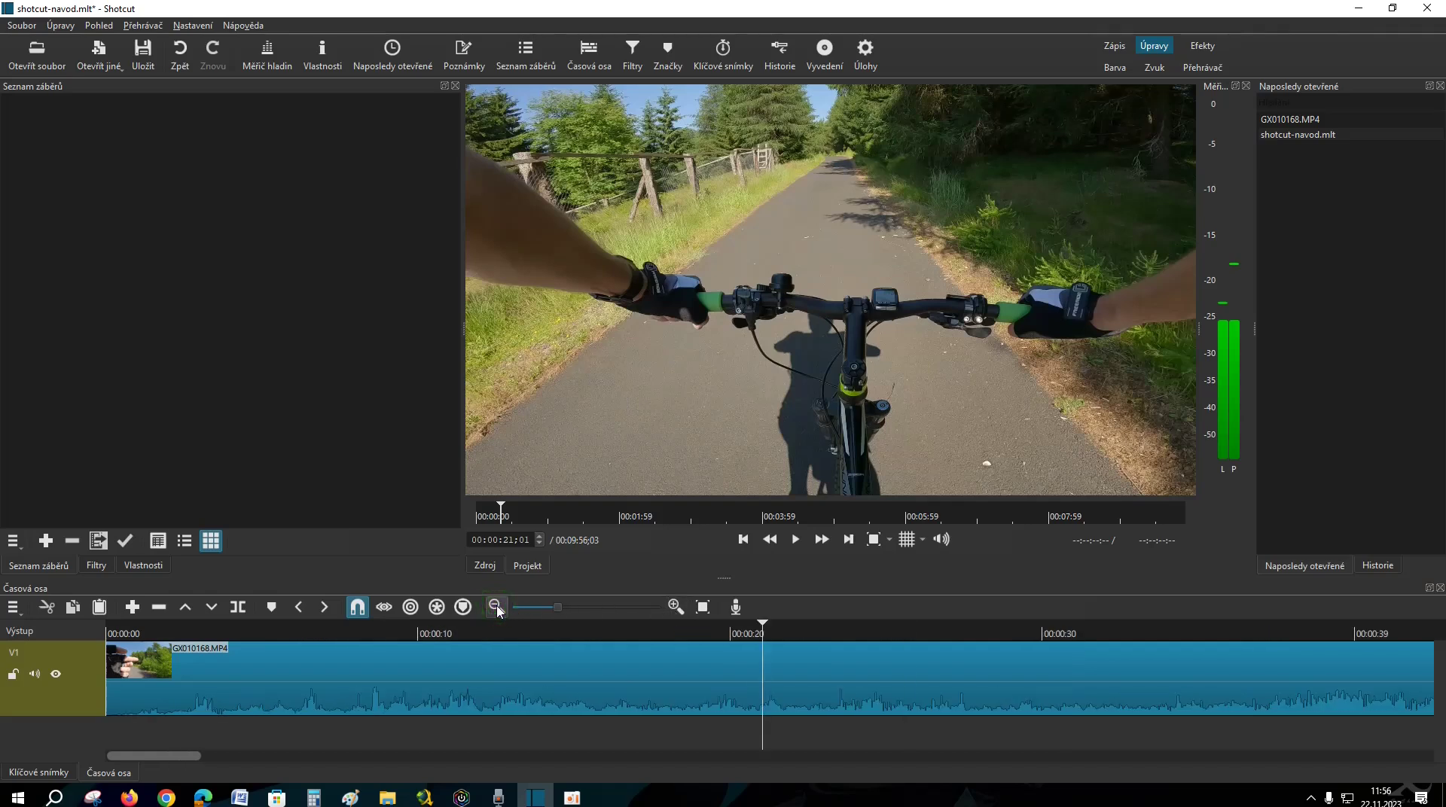
pyautogui.scroll(-2, 549, 607)
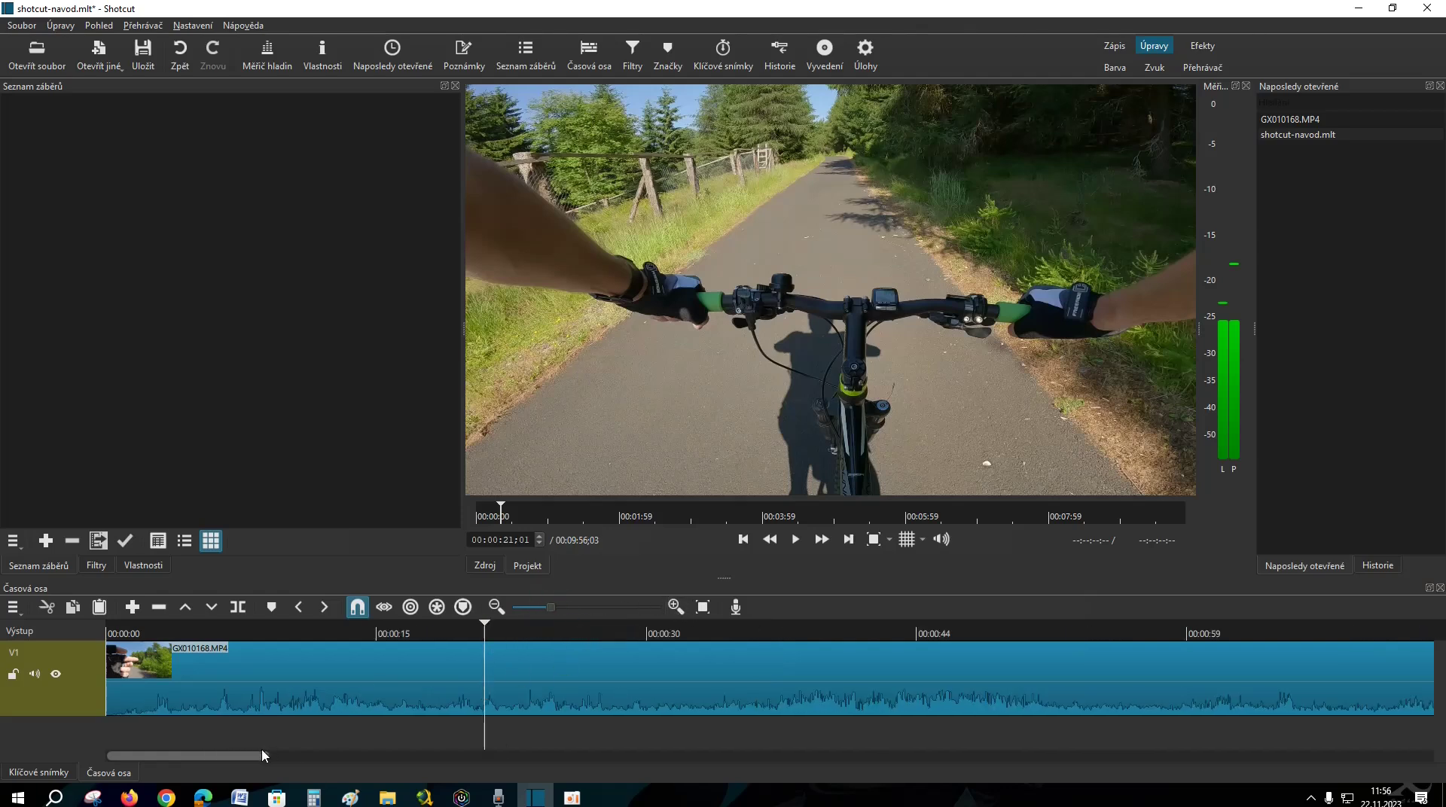
pyautogui.click(674, 607)
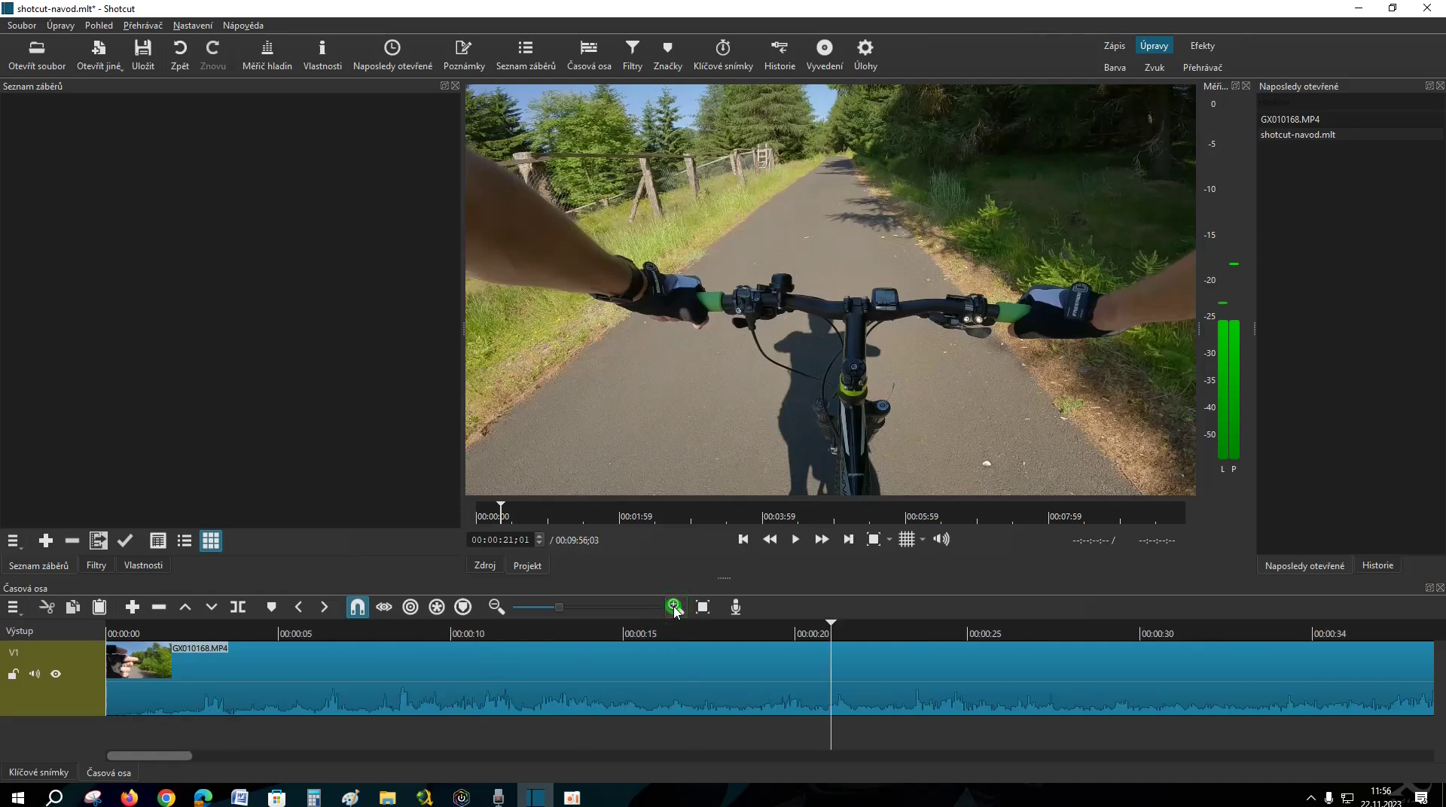
pyautogui.click(674, 607)
# Split GX010168 on track V1 at 00:08:34;52, where both thumbs are raised.
pyautogui.moveTo(563, 607); pyautogui.dragTo(530, 605)
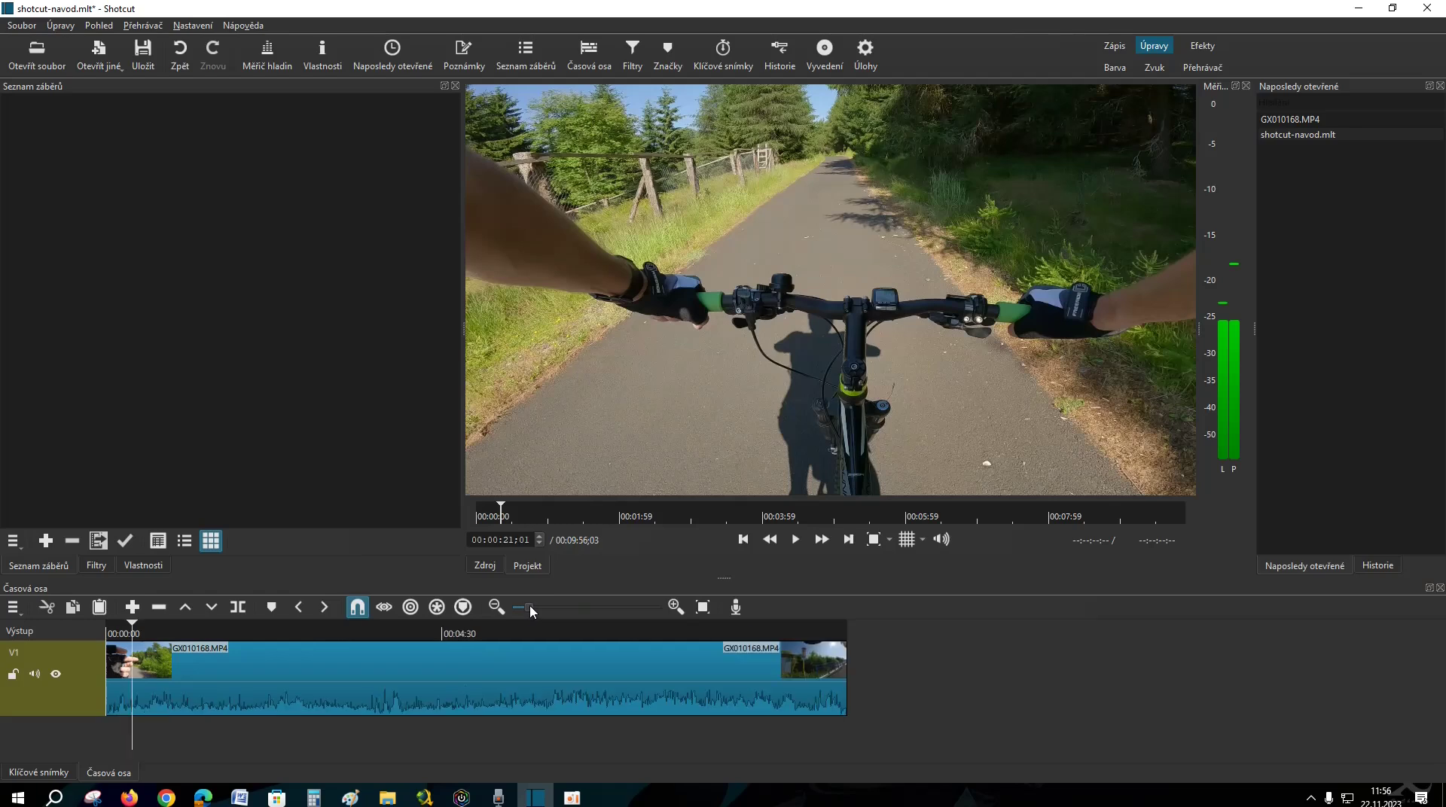
pyautogui.moveTo(637, 633); pyautogui.dragTo(605, 633)
pyautogui.click(717, 631)
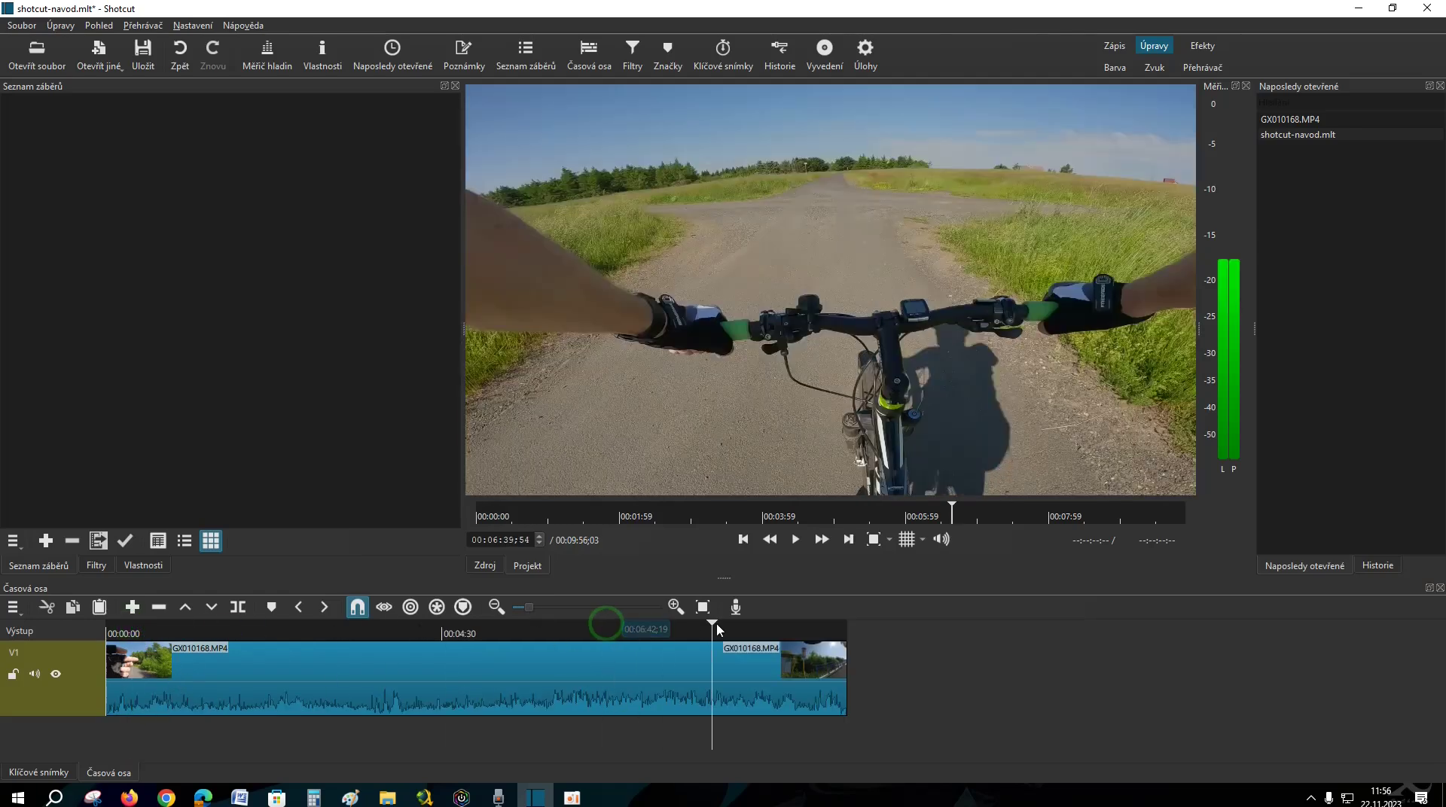
pyautogui.moveTo(717, 629); pyautogui.dragTo(748, 629)
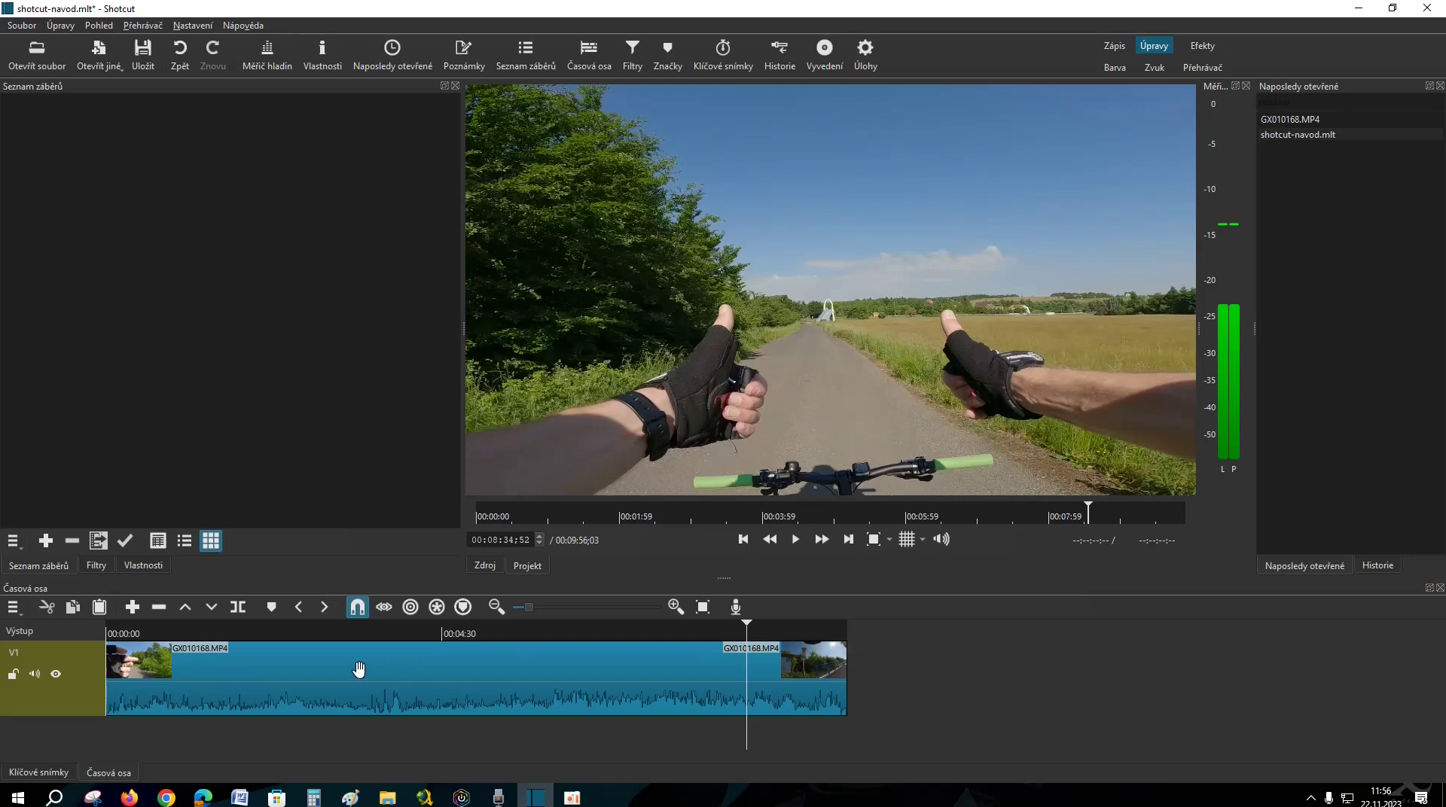
pyautogui.click(238, 609)
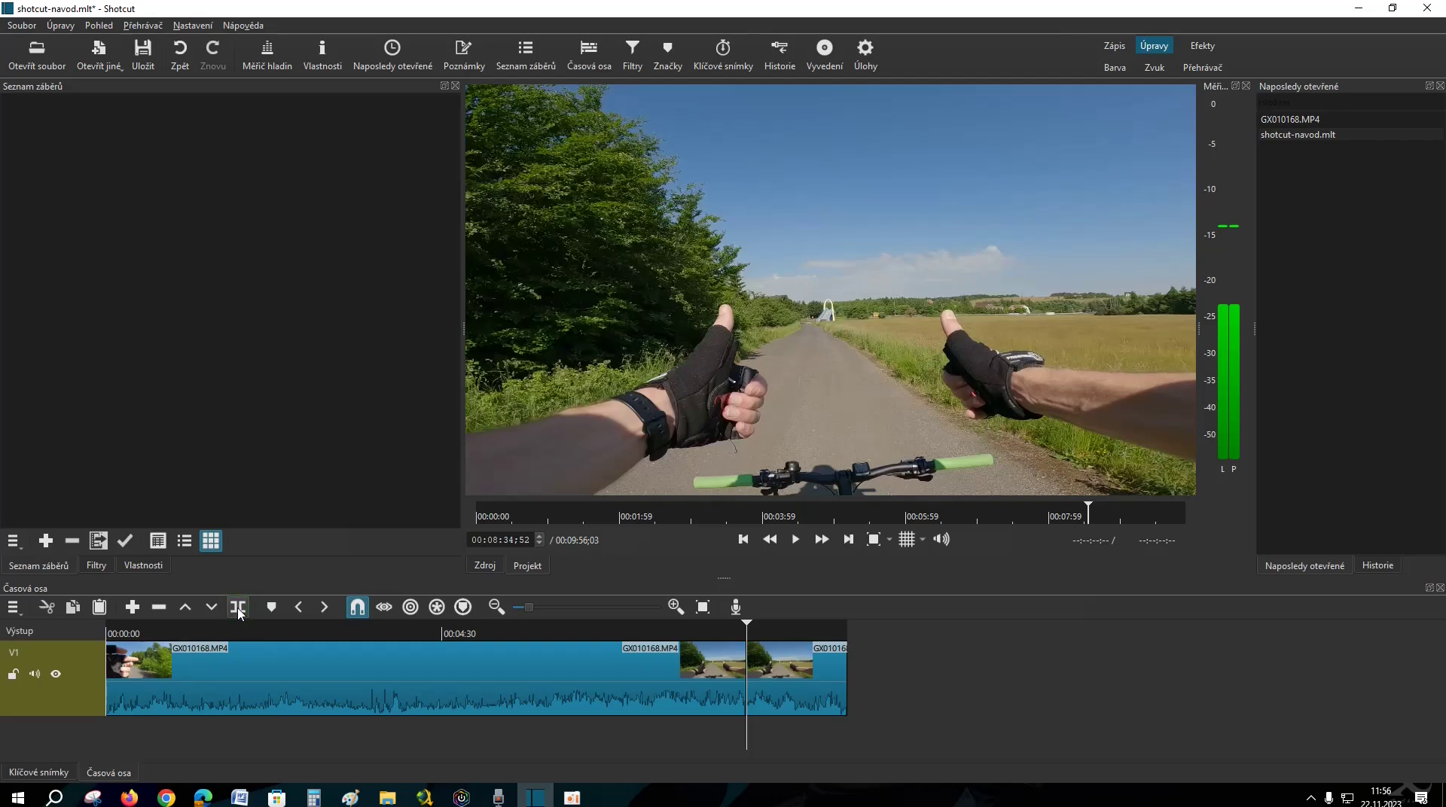
# Shift the second segment of GX010168 along V1 to open a gap, and ripple-delete that gap.
pyautogui.moveTo(749, 628)
pyautogui.mouseDown()
pyautogui.moveTo(787, 628)
pyautogui.moveTo(746, 628)
pyautogui.moveTo(771, 628)
pyautogui.mouseUp()
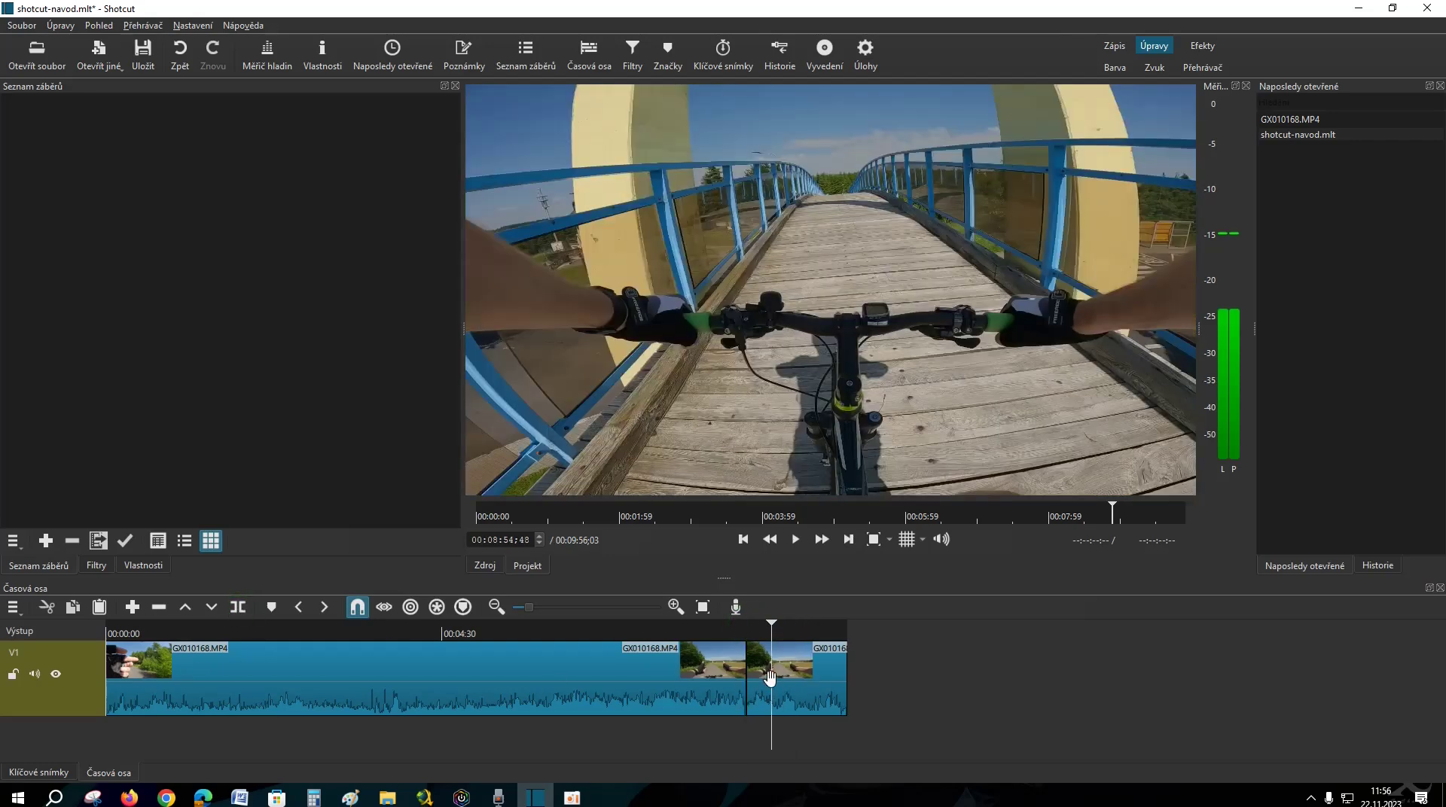
pyautogui.click(800, 675)
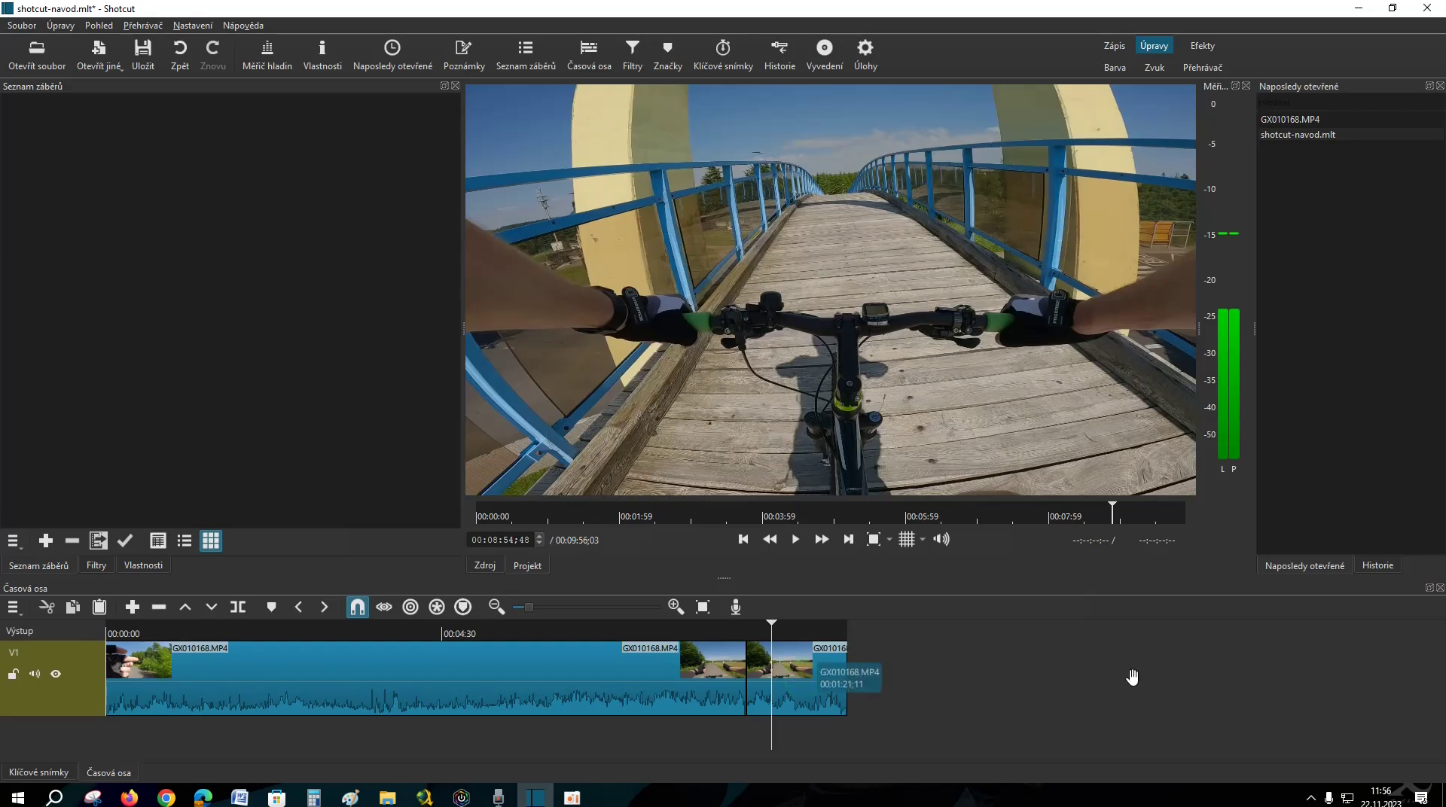
pyautogui.moveTo(788, 672); pyautogui.dragTo(898, 674)
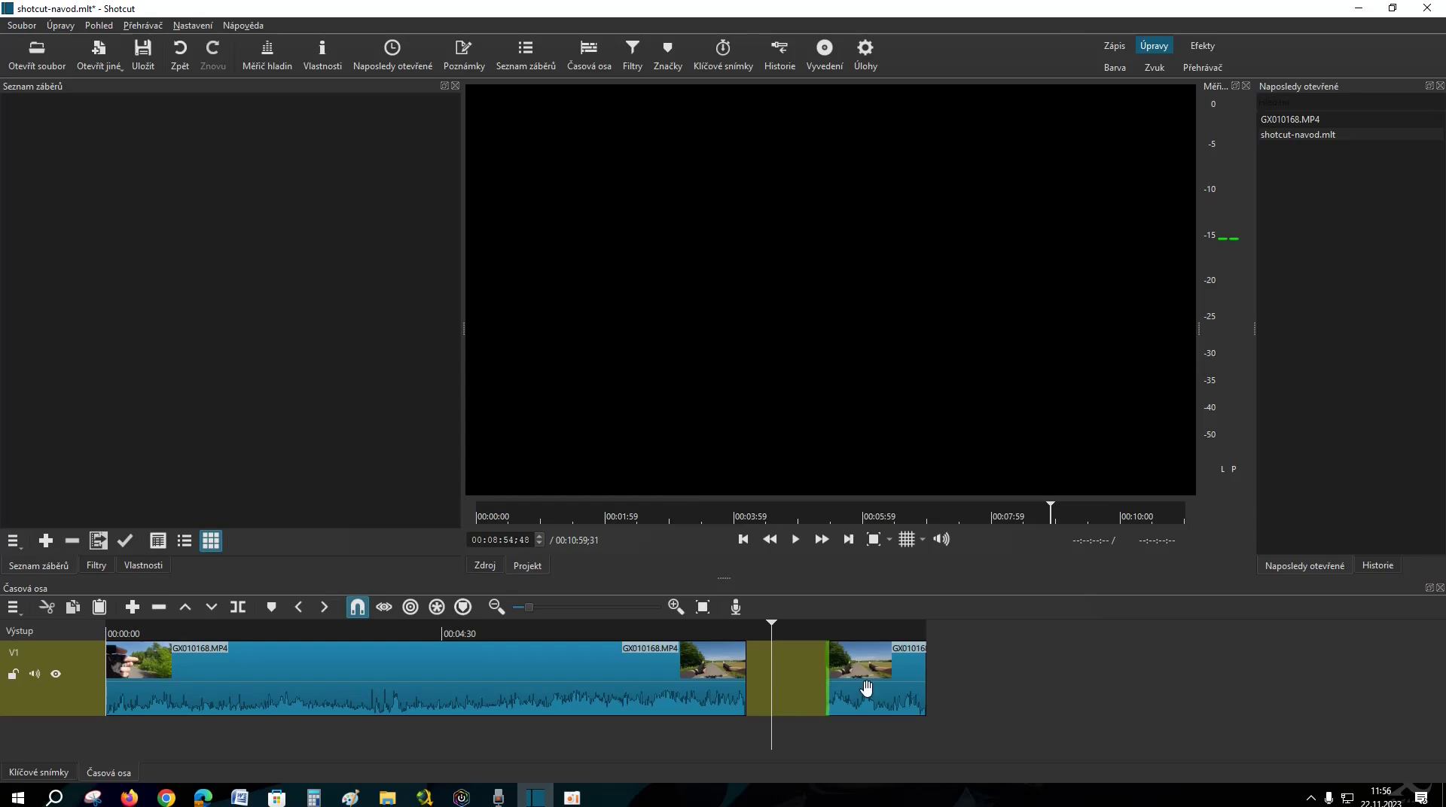
pyautogui.rightClick(784, 666)
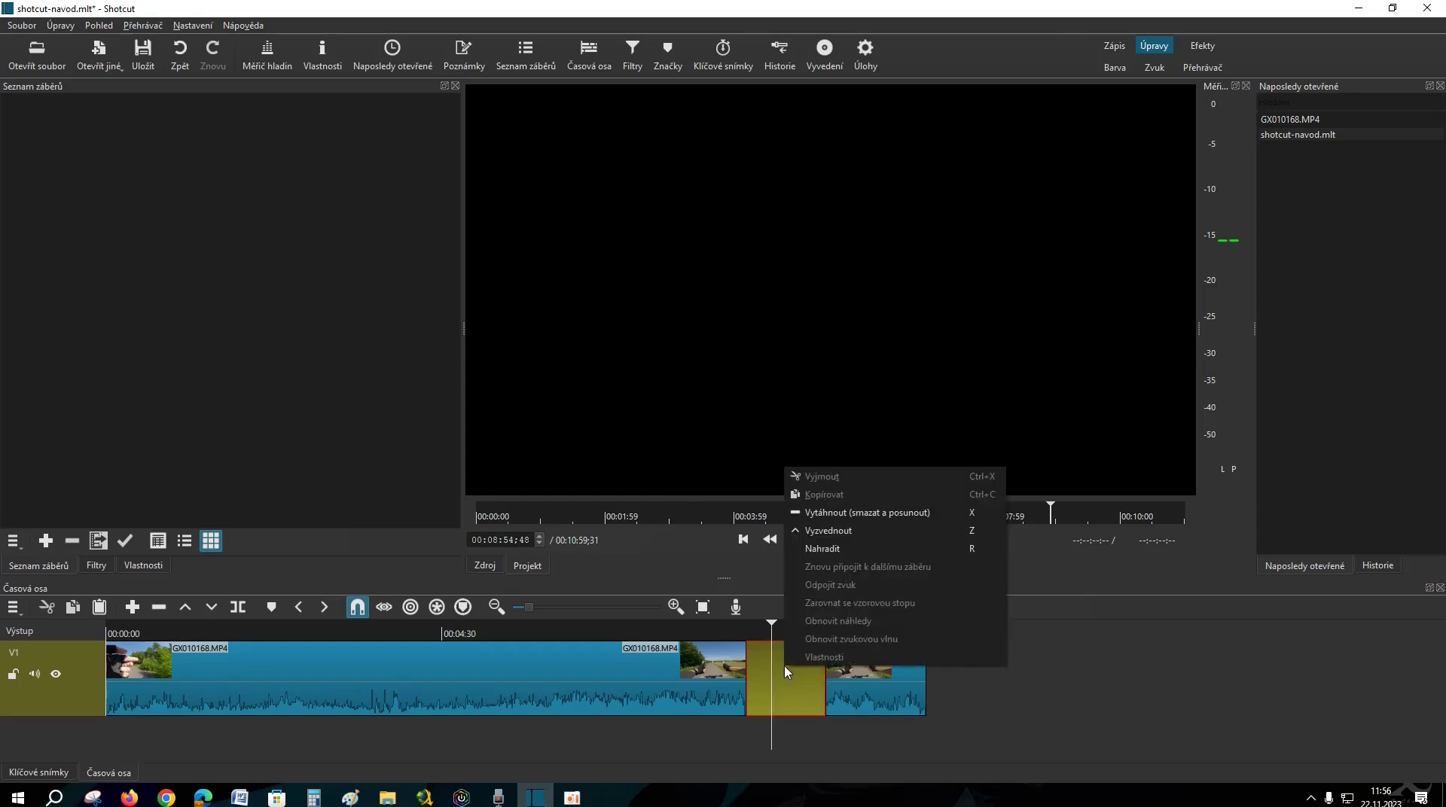
pyautogui.click(896, 518)
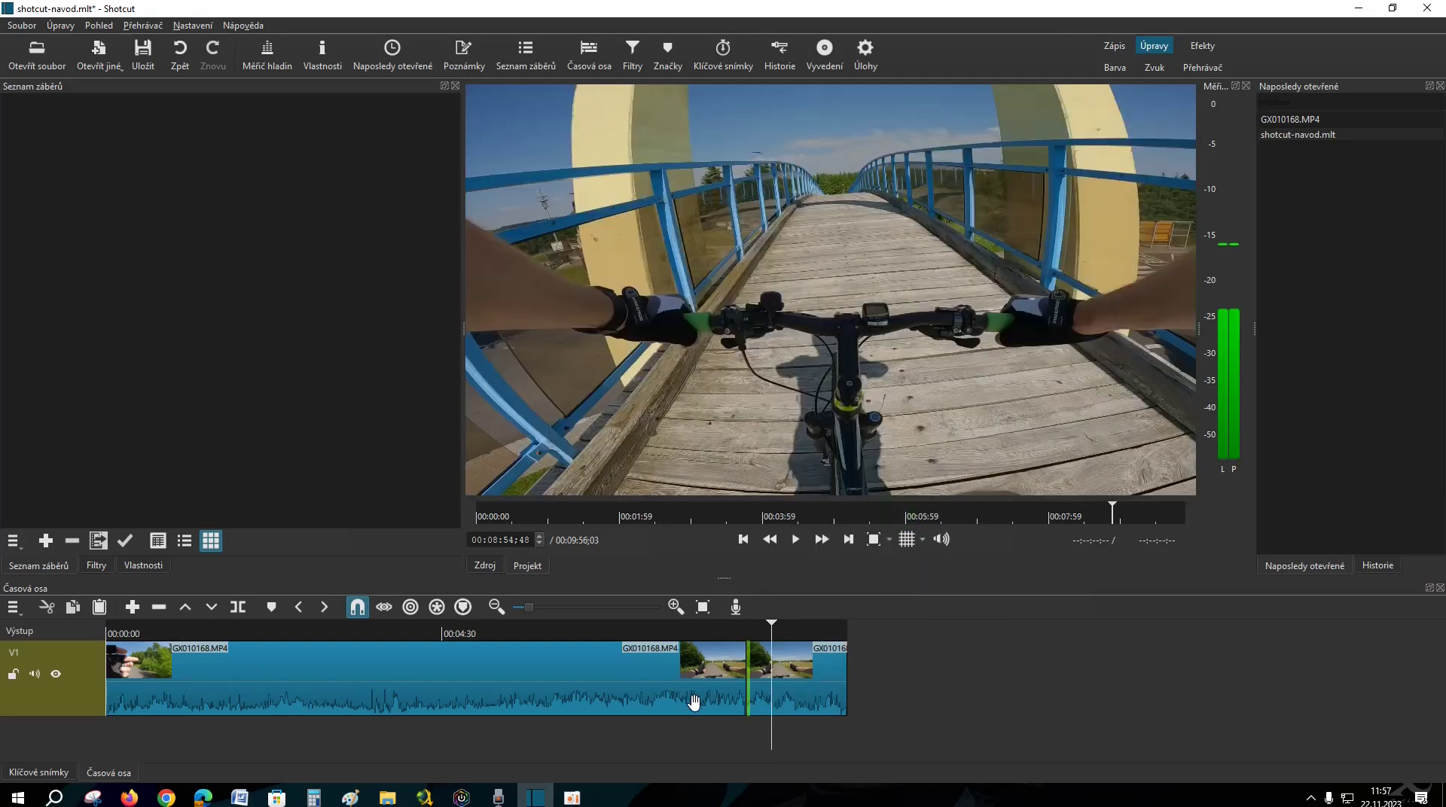
# Delete the long first segment of GX010168 from track V1.
pyautogui.click(518, 699)
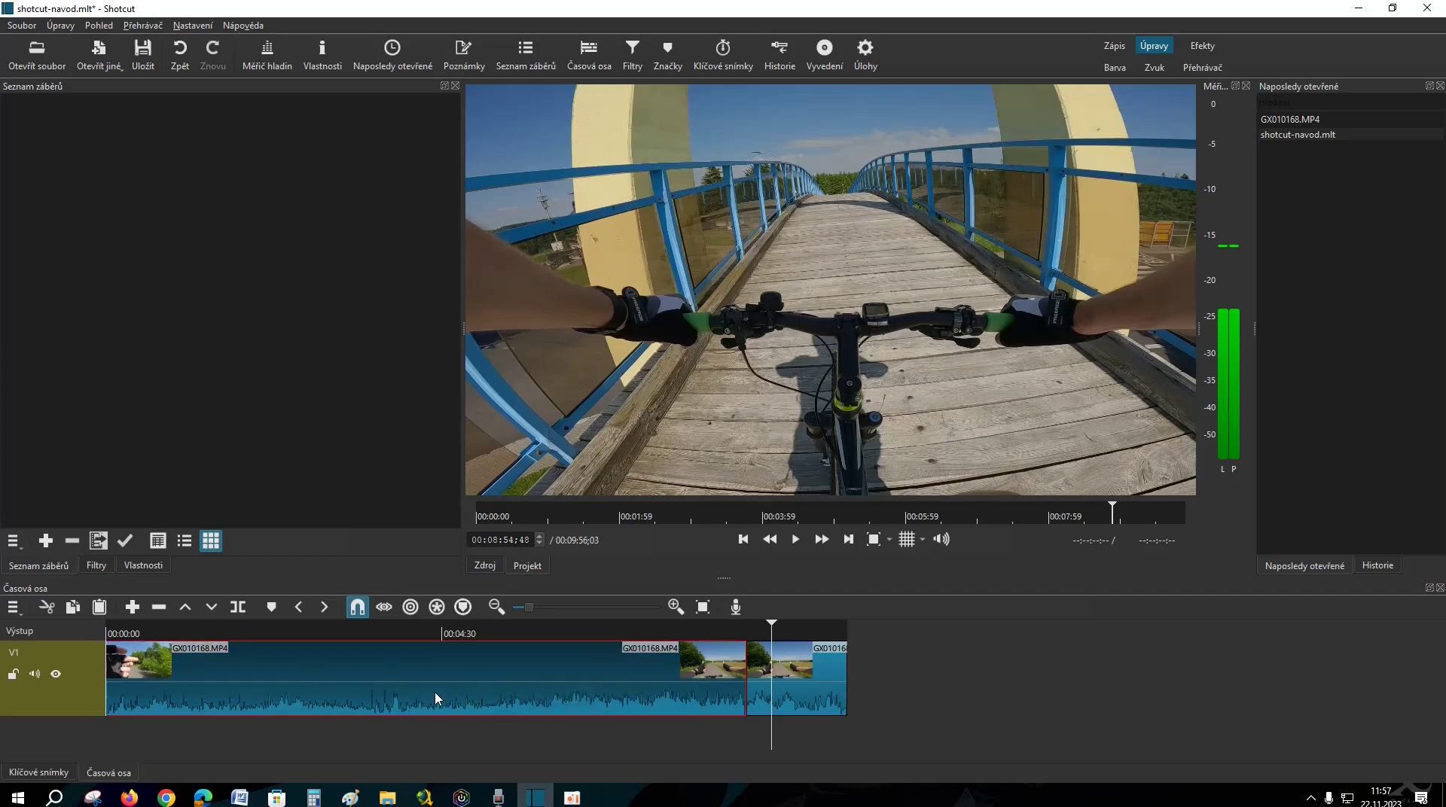
pyautogui.press('Delete')
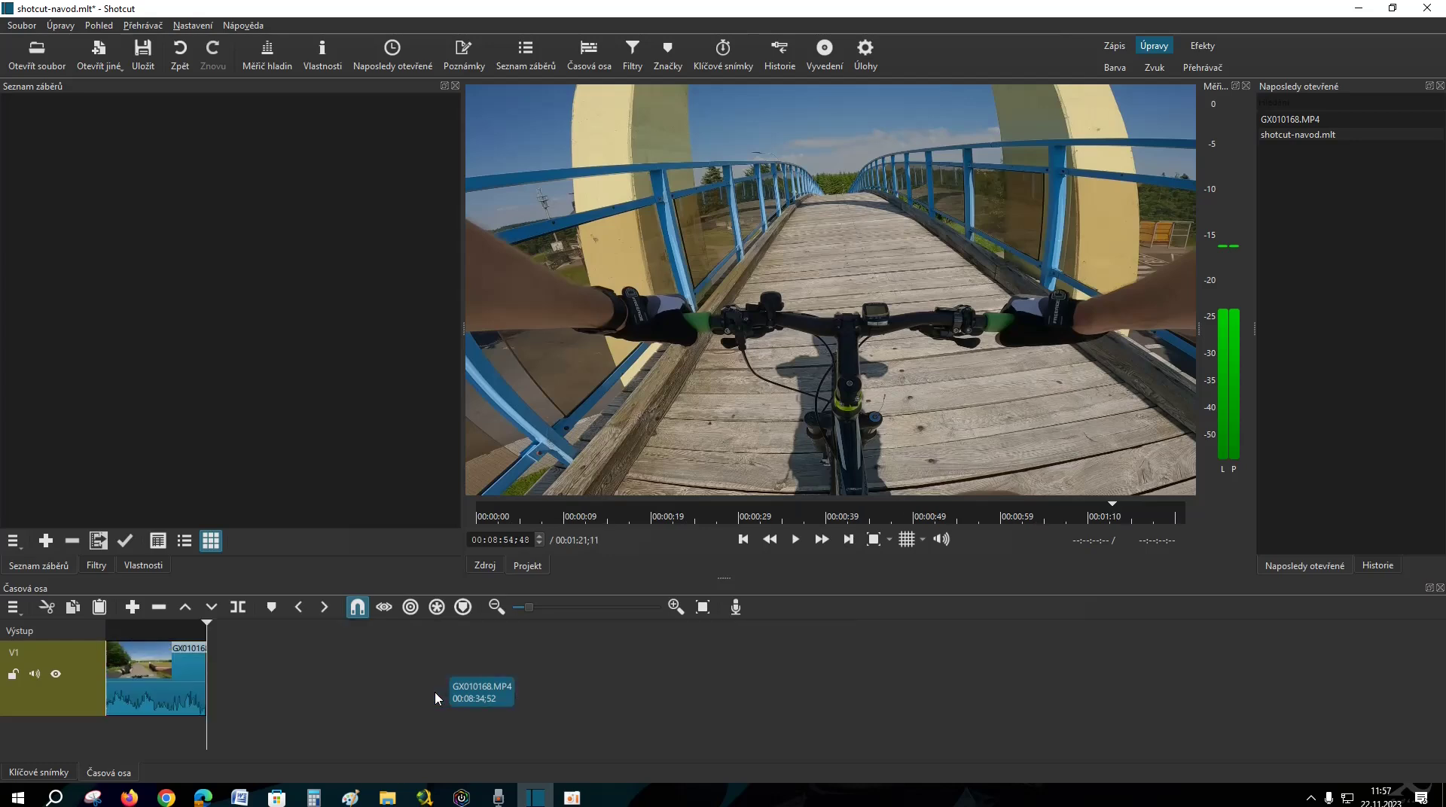
# Find the bridge crossing in the remaining GX010168 clip and split it at 00:00:24;49.
pyautogui.click(675, 607)
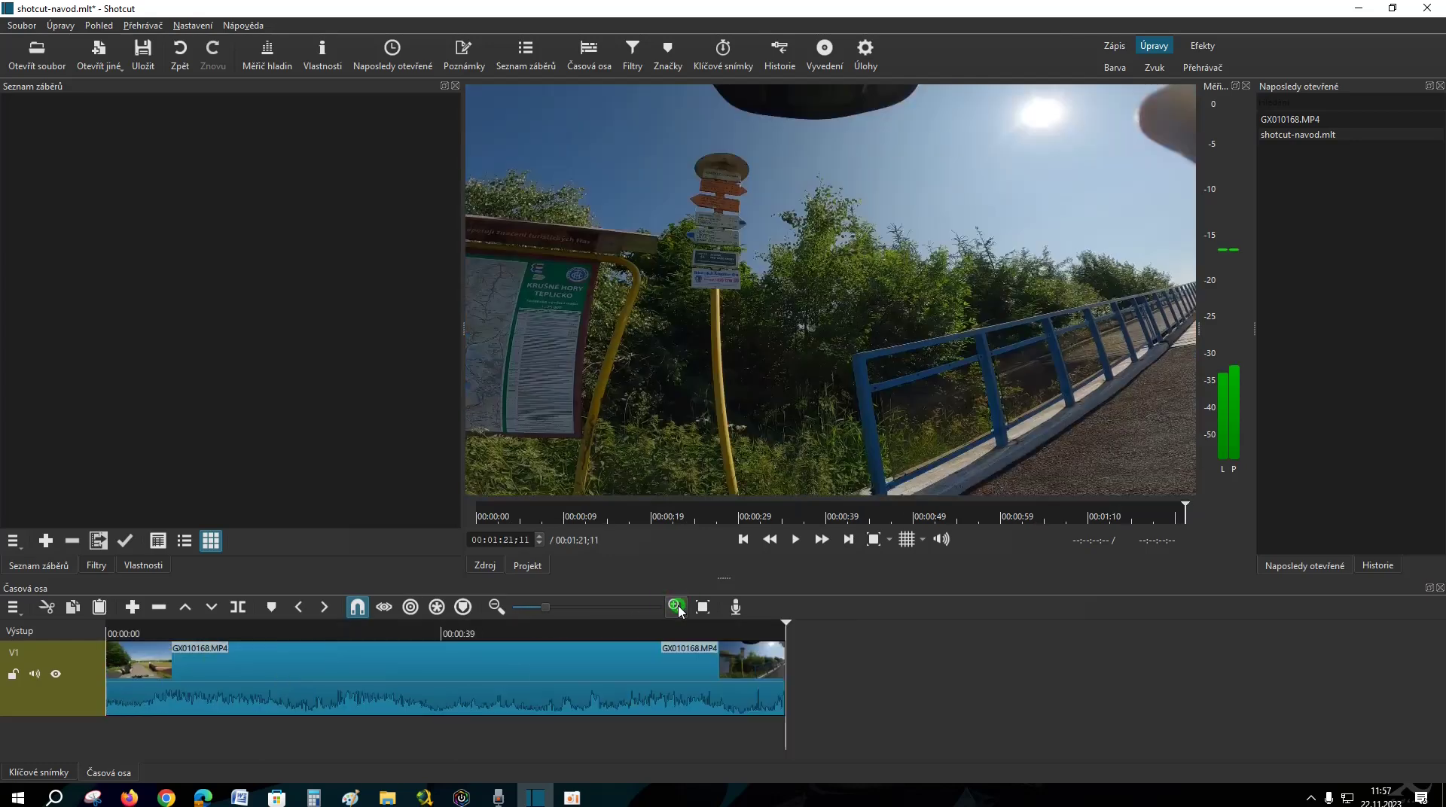
pyautogui.click(334, 628)
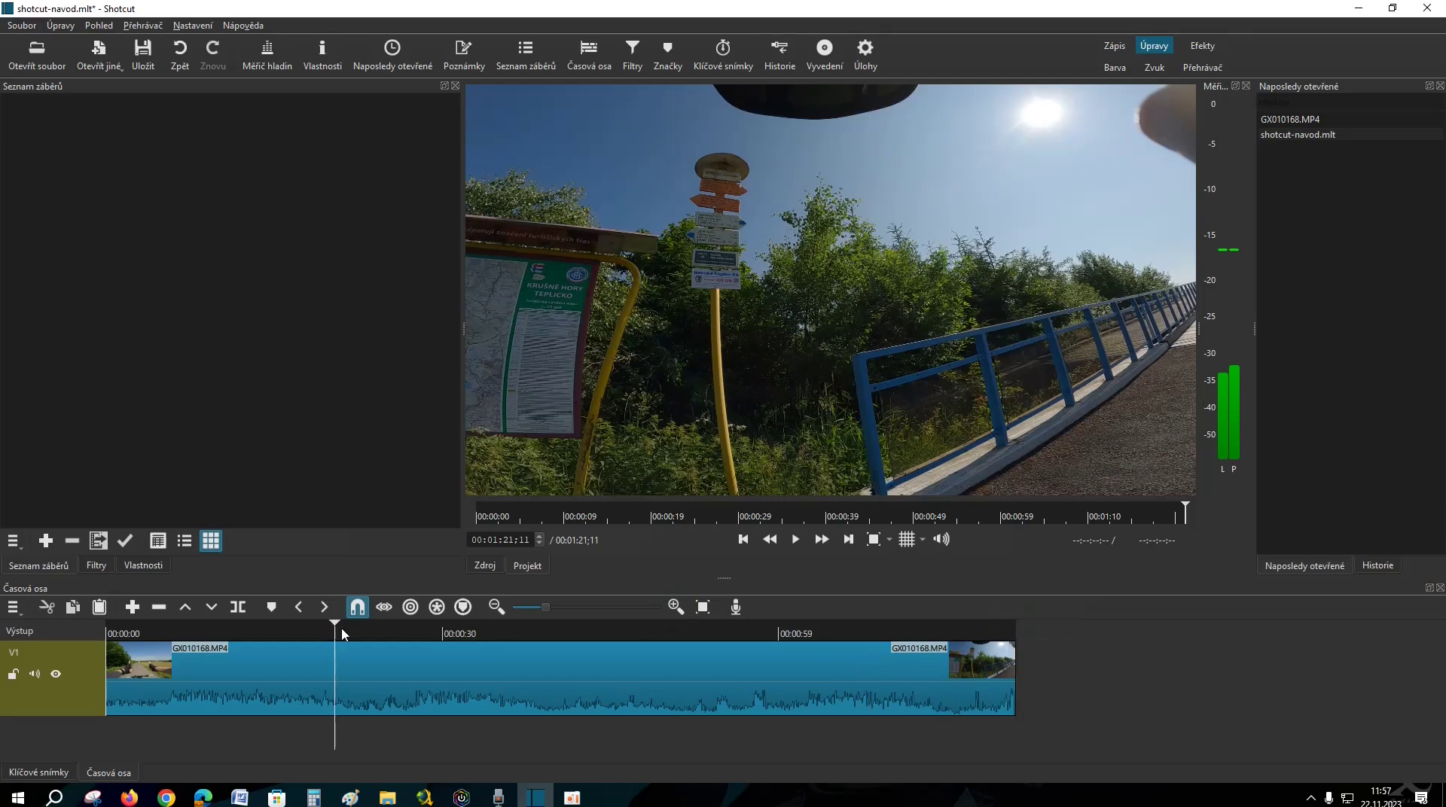
pyautogui.moveTo(333, 626); pyautogui.dragTo(220, 630)
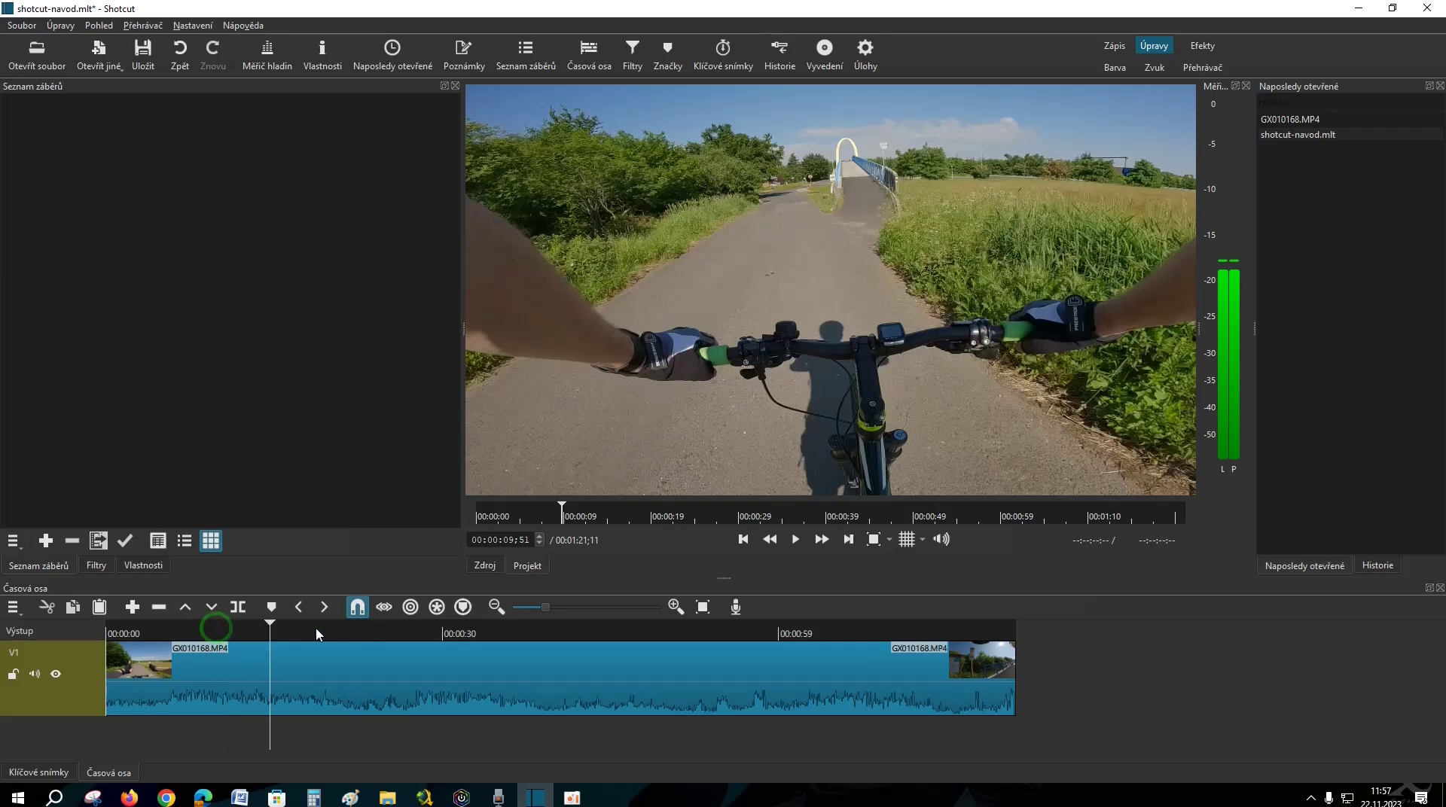
pyautogui.click(316, 631)
pyautogui.moveTo(317, 633); pyautogui.dragTo(386, 632)
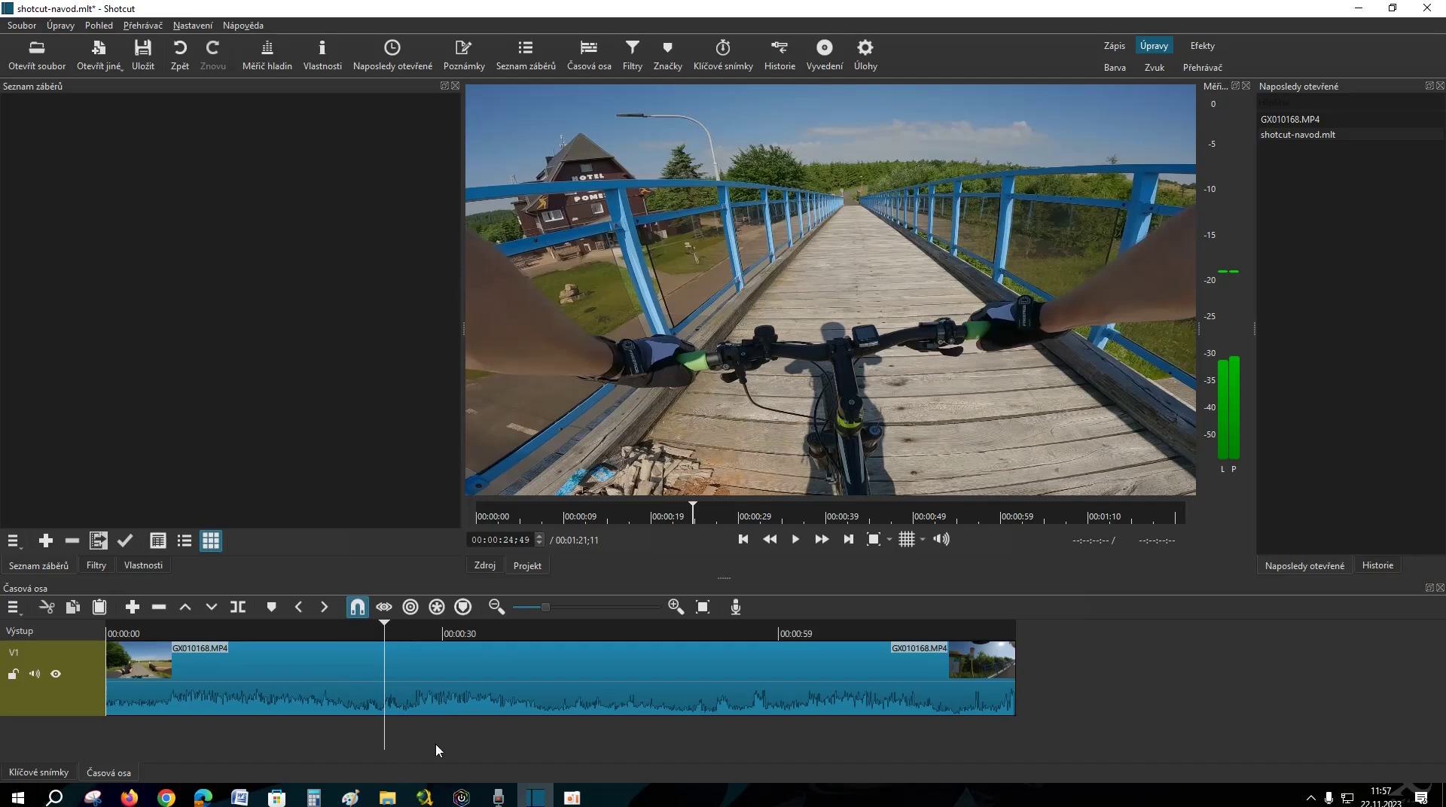
pyautogui.click(239, 610)
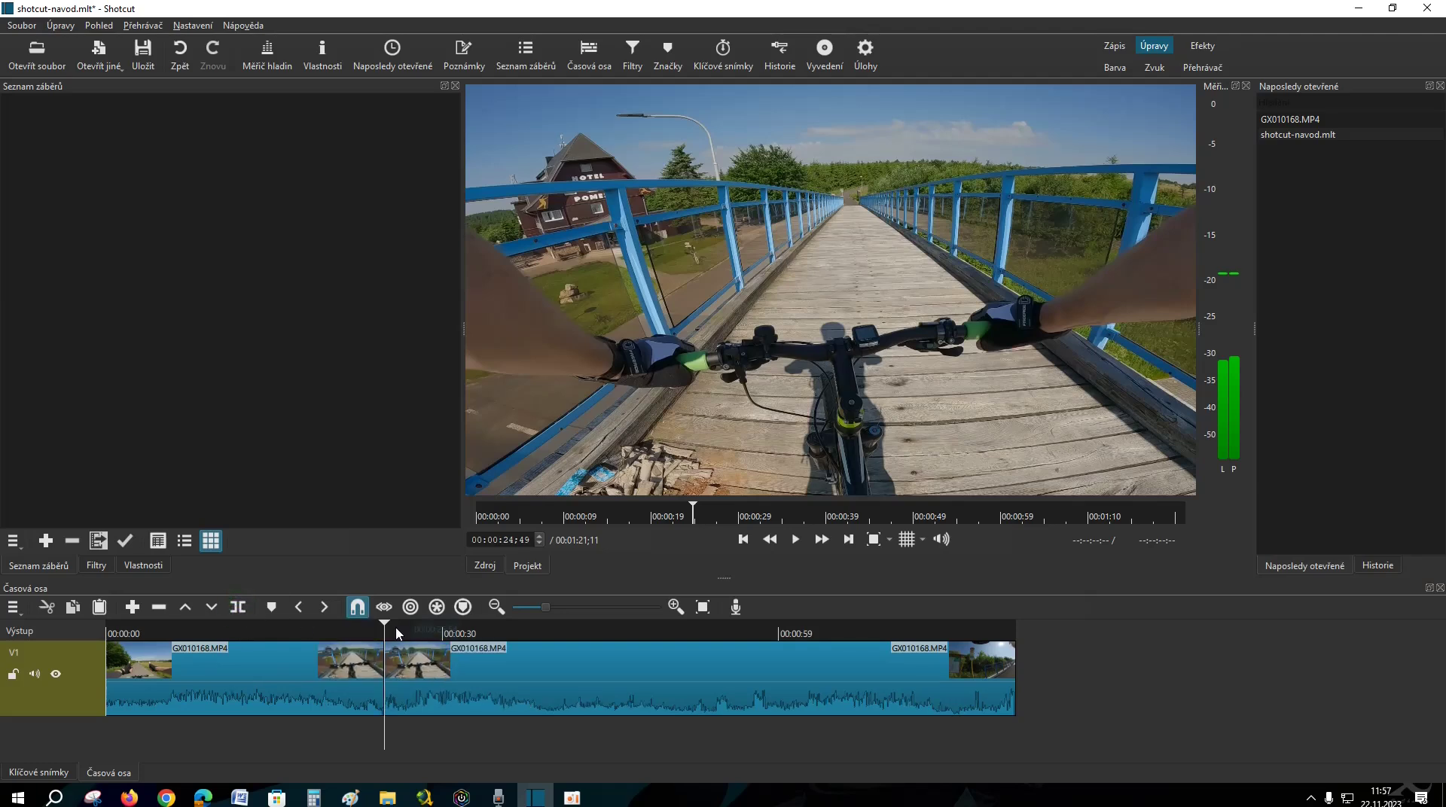
# Move the second part of GX010168 farther along V1 to start at about 00:02:22, leaving a wide gap.
pyautogui.moveTo(480, 671); pyautogui.dragTo(1250, 664)
pyautogui.moveTo(818, 680); pyautogui.dragTo(1175, 677)
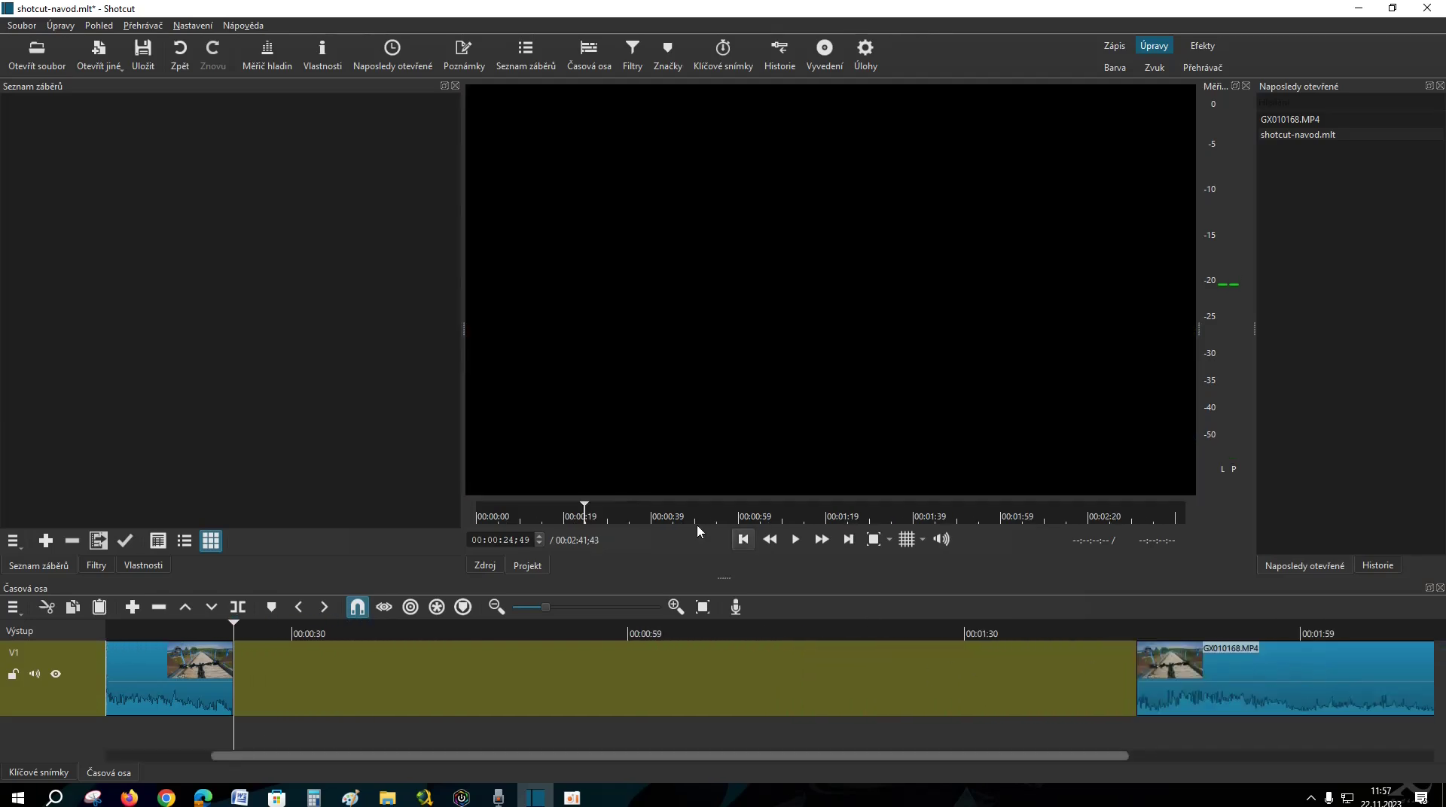
pyautogui.moveTo(1168, 678); pyautogui.dragTo(1225, 678)
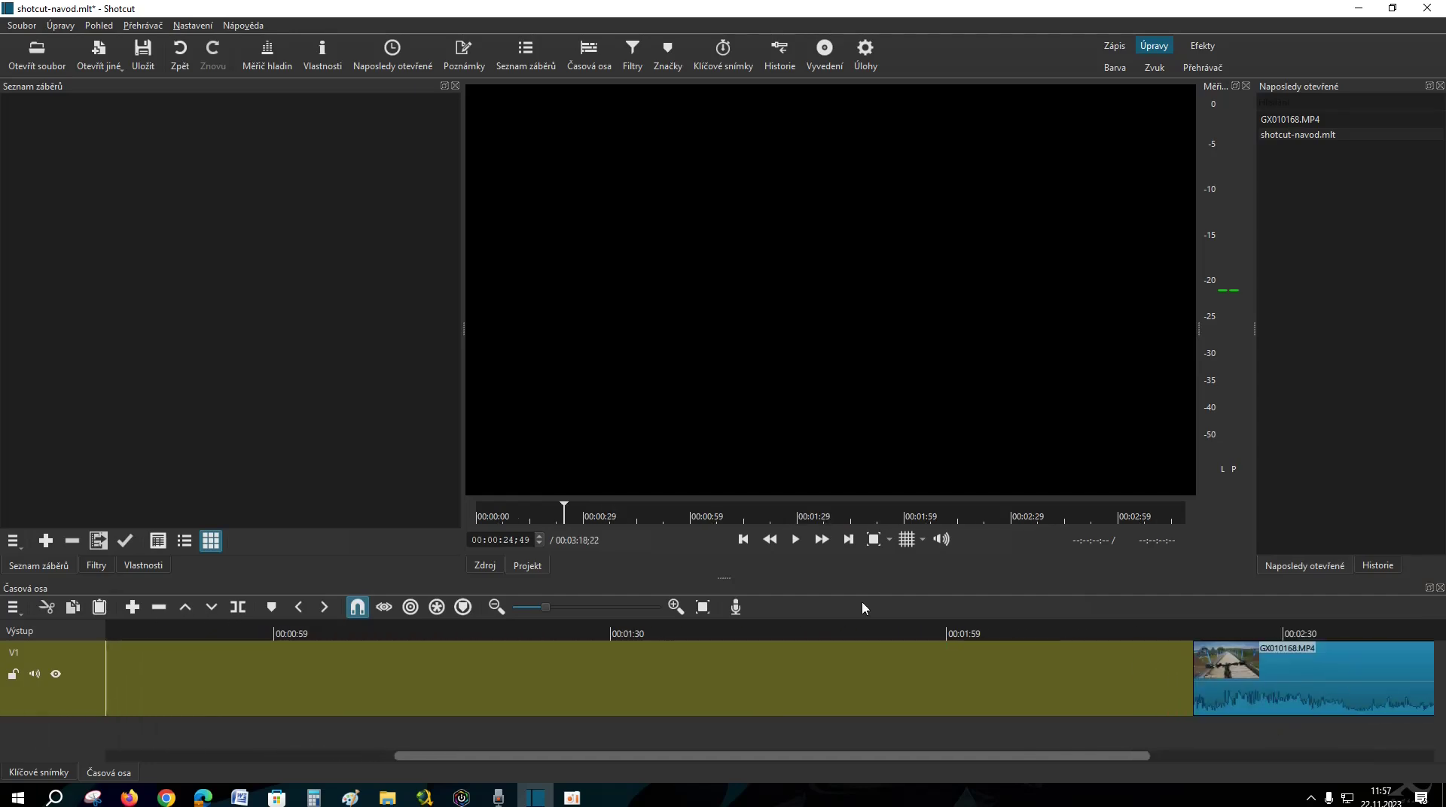
# Open the video GX010169 and place it in the gap on V1, starting at about 00:00:54.
pyautogui.click(36, 54)
pyautogui.click(407, 132)
pyautogui.click(595, 398)
pyautogui.moveTo(785, 268); pyautogui.dragTo(323, 719)
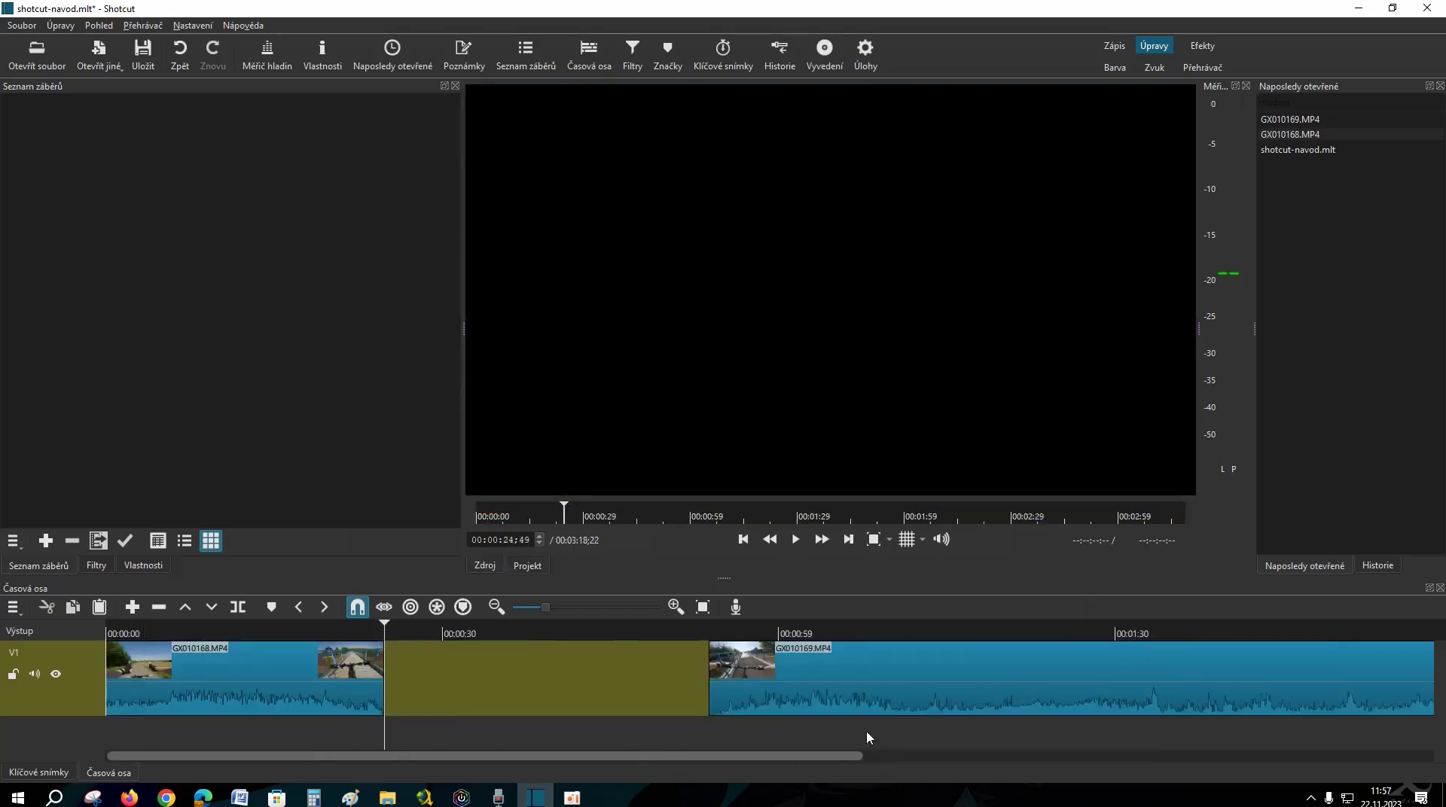
# Move the GX010169 clip earlier in the gap on V1 to start at about 00:00:37.
pyautogui.click(755, 671)
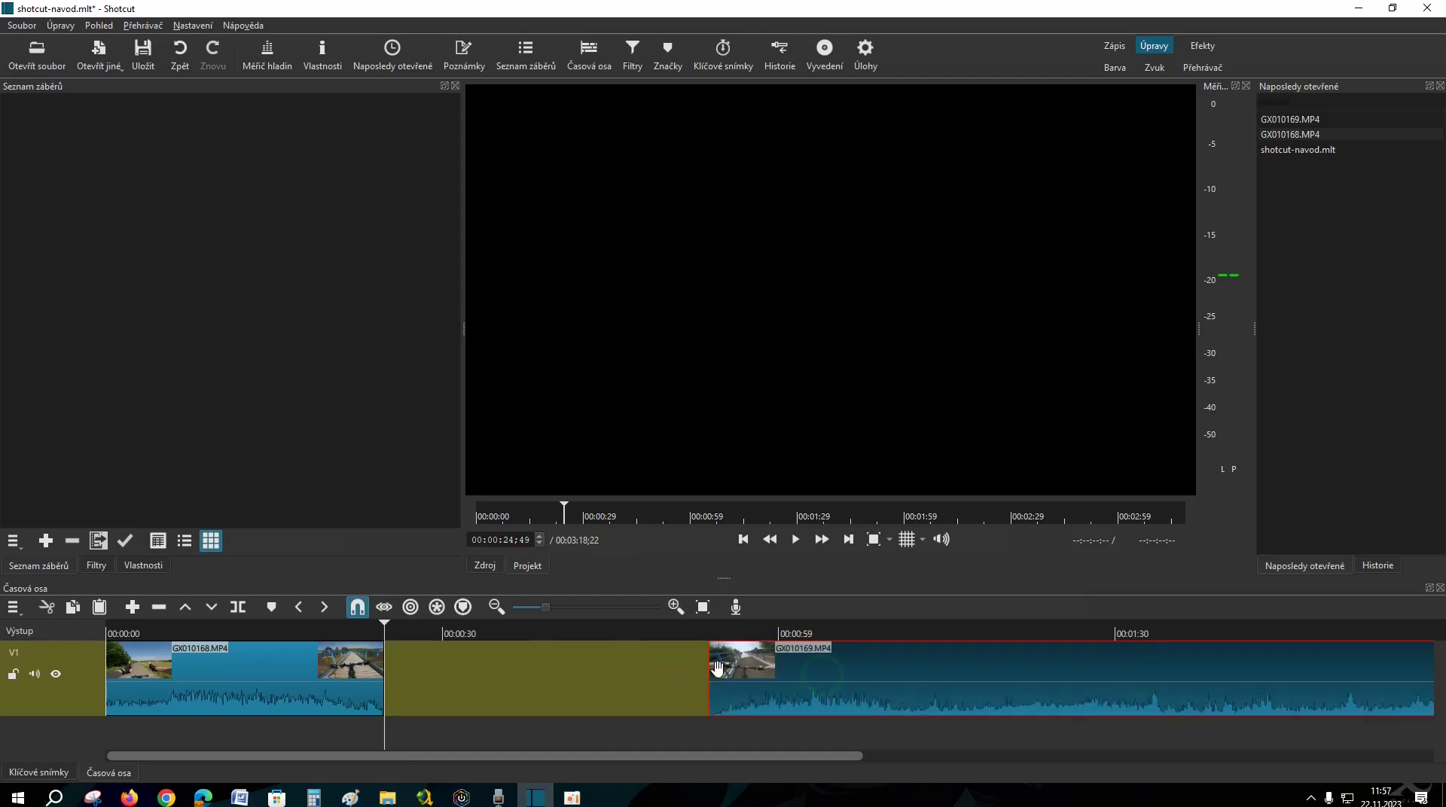
pyautogui.moveTo(385, 632); pyautogui.dragTo(825, 633)
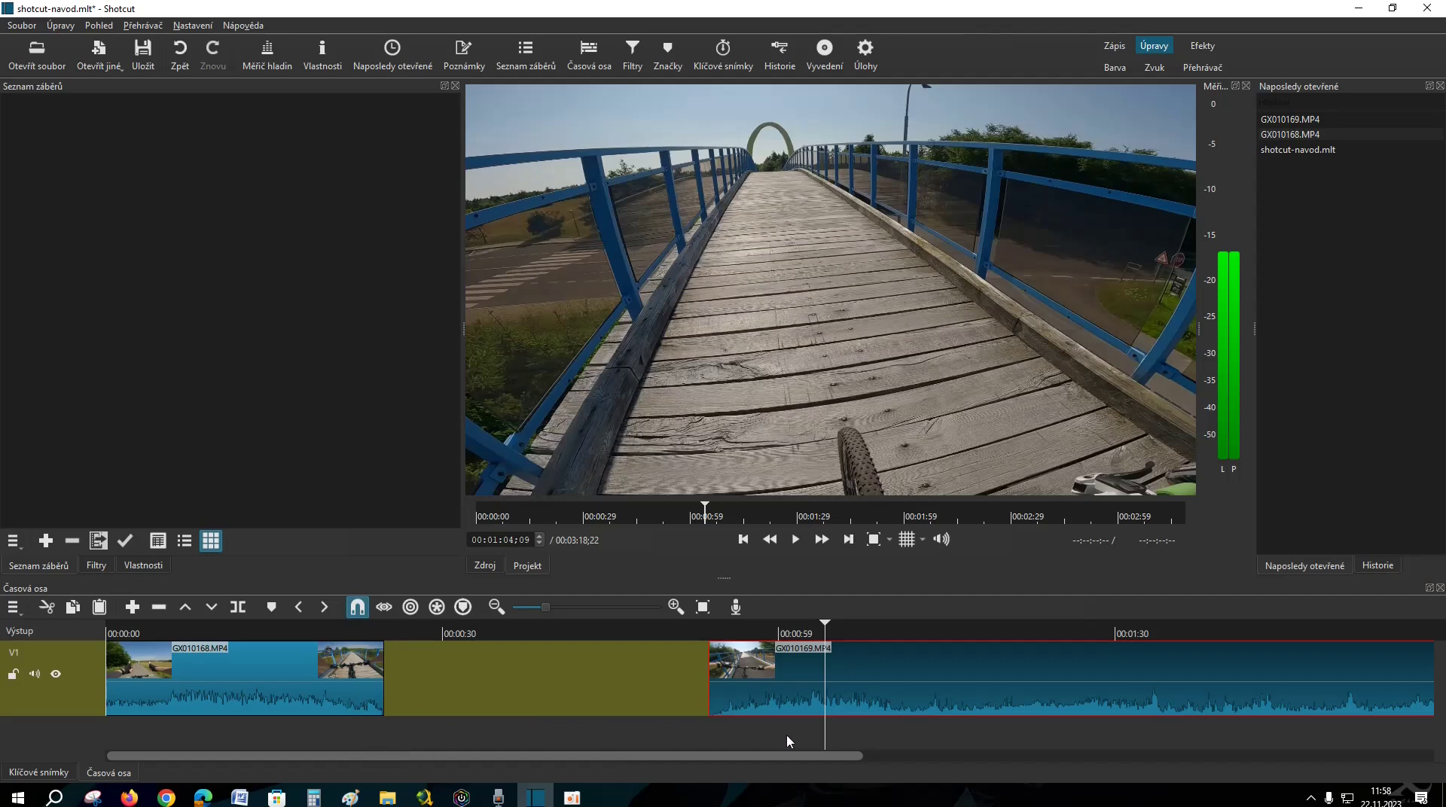
pyautogui.moveTo(912, 676); pyautogui.dragTo(746, 672)
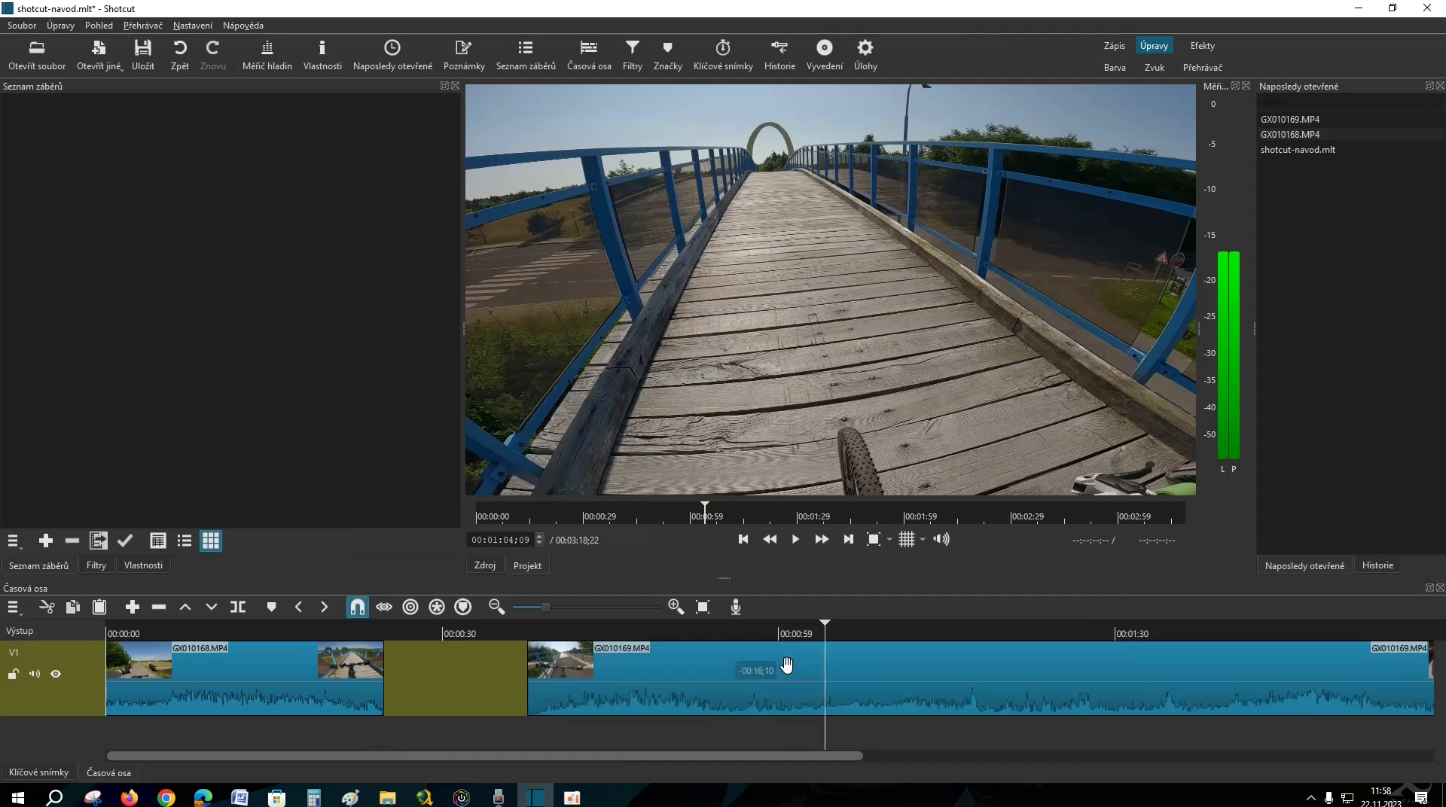
# Find the shot from the bridge onto the road in GX010169 and split the clip at 00:01:05;28 and 00:01:22;02.
pyautogui.moveTo(849, 631); pyautogui.dragTo(1083, 620)
pyautogui.click(889, 757)
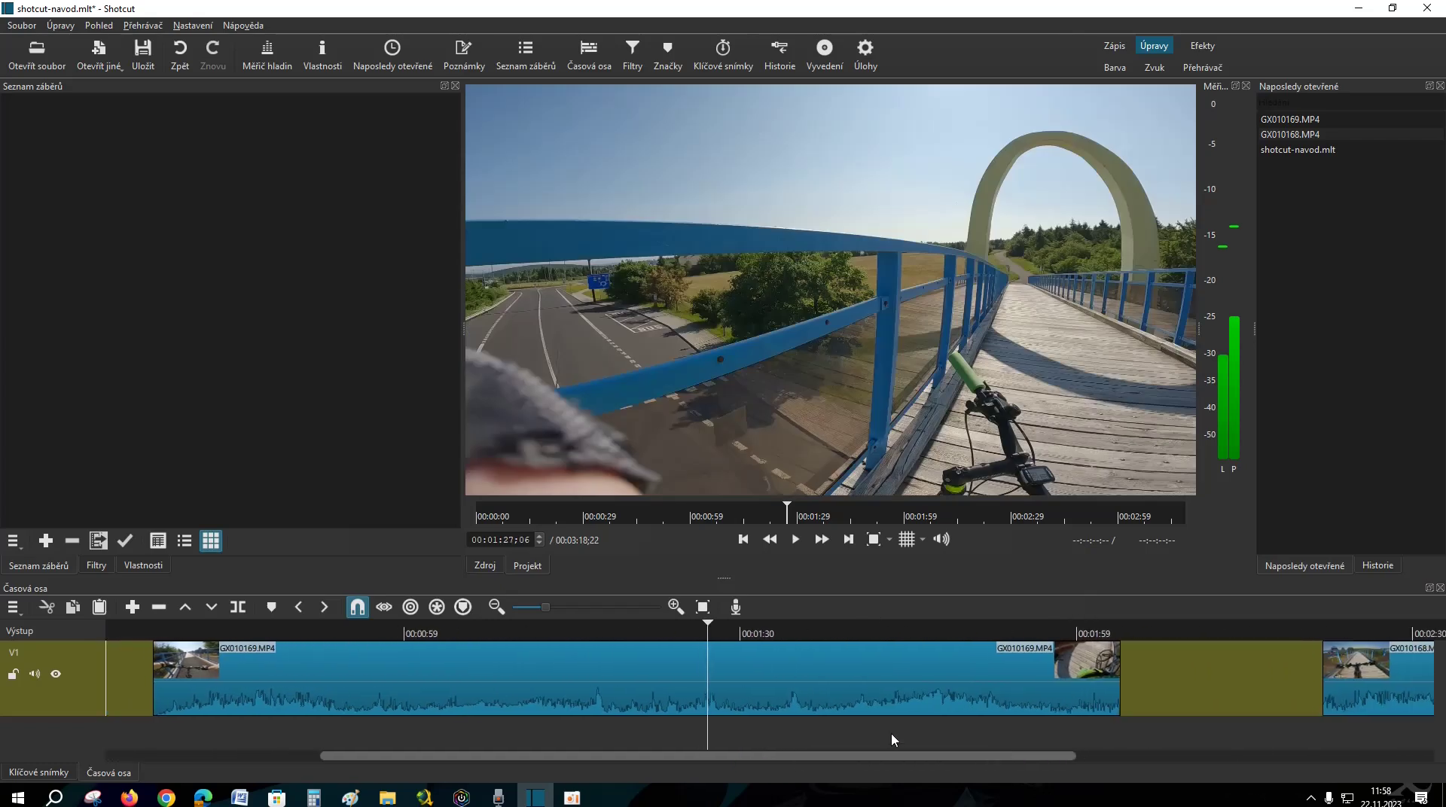
pyautogui.moveTo(712, 629); pyautogui.dragTo(652, 631)
pyautogui.click(565, 631)
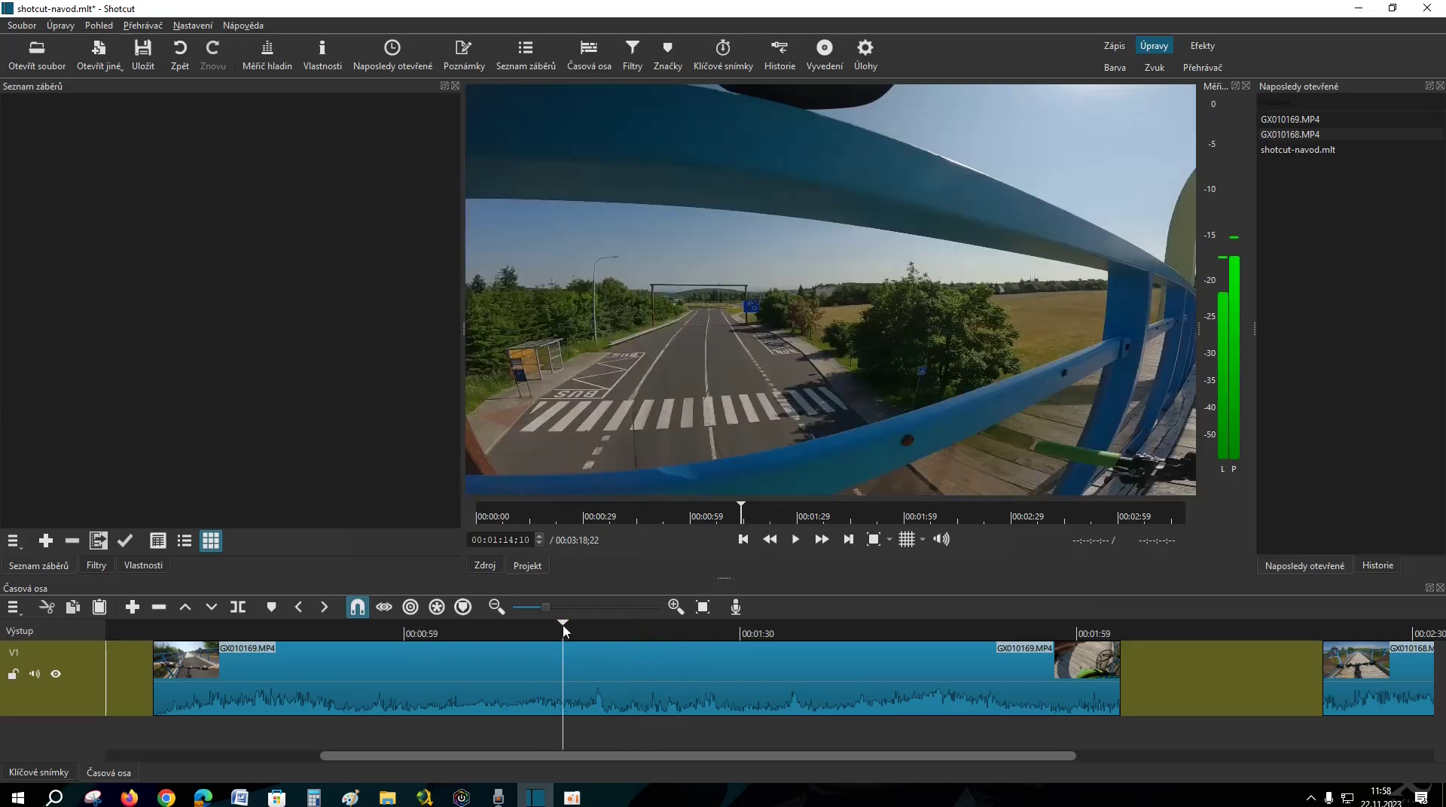
pyautogui.moveTo(562, 630); pyautogui.dragTo(373, 631)
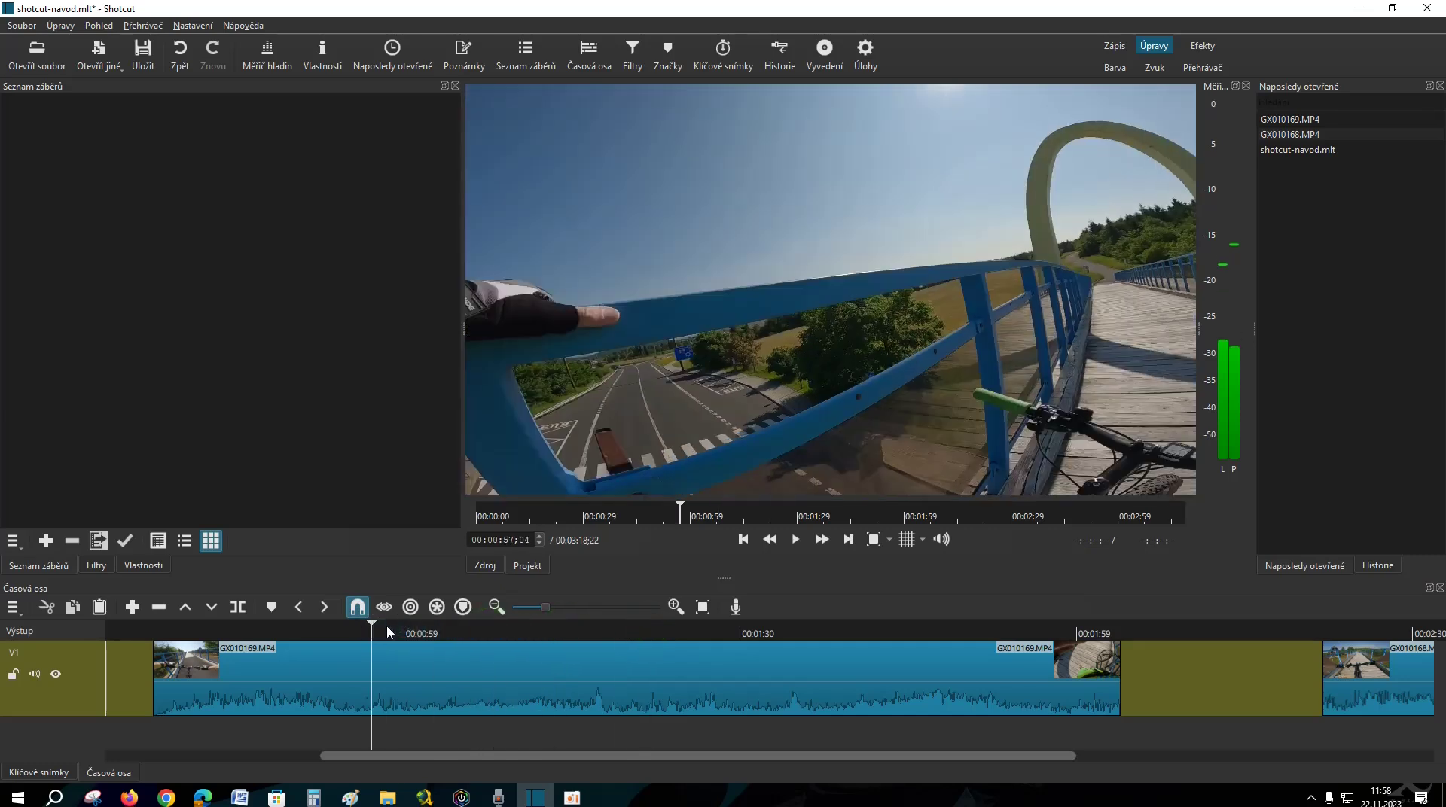
pyautogui.click(794, 542)
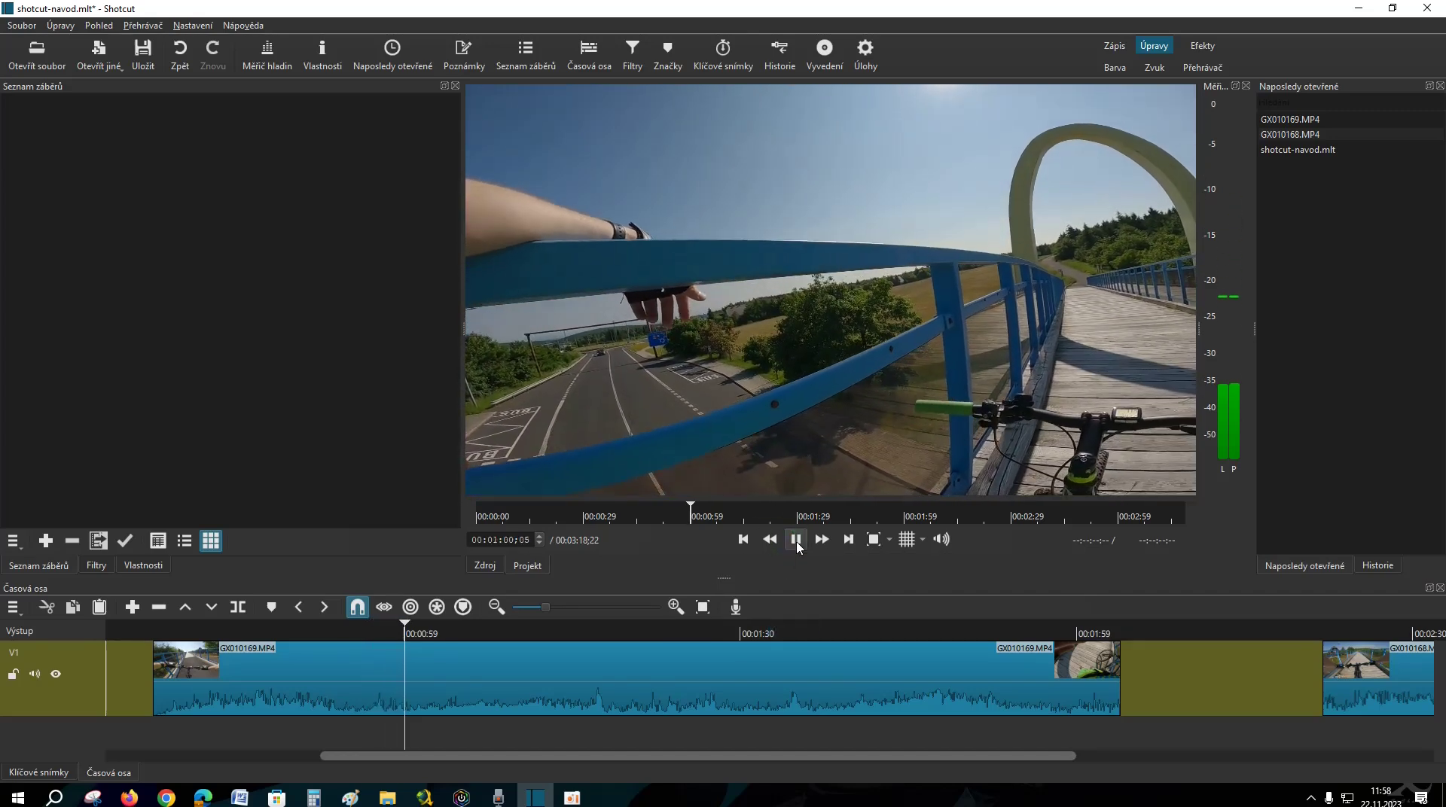
pyautogui.click(796, 540)
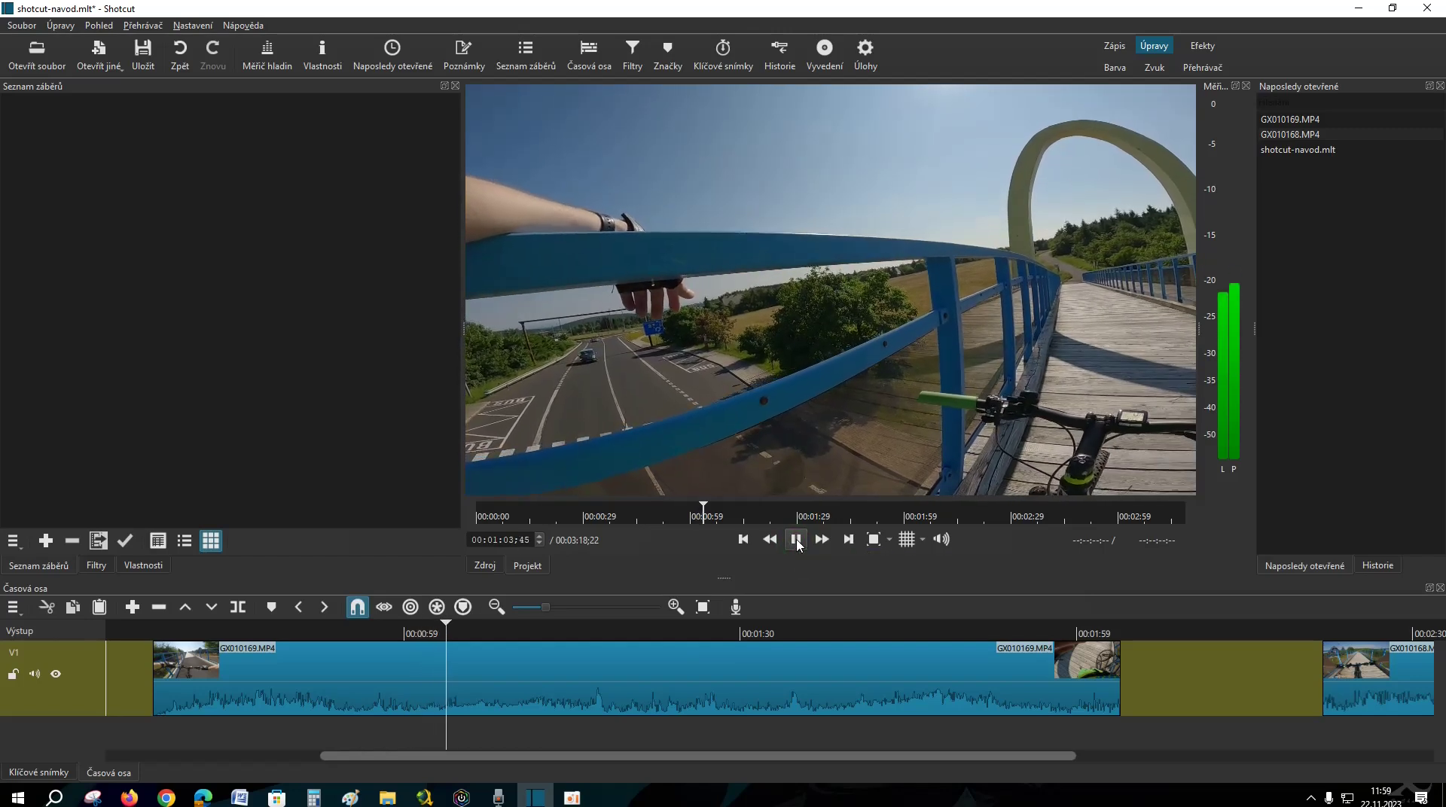
pyautogui.click(796, 540)
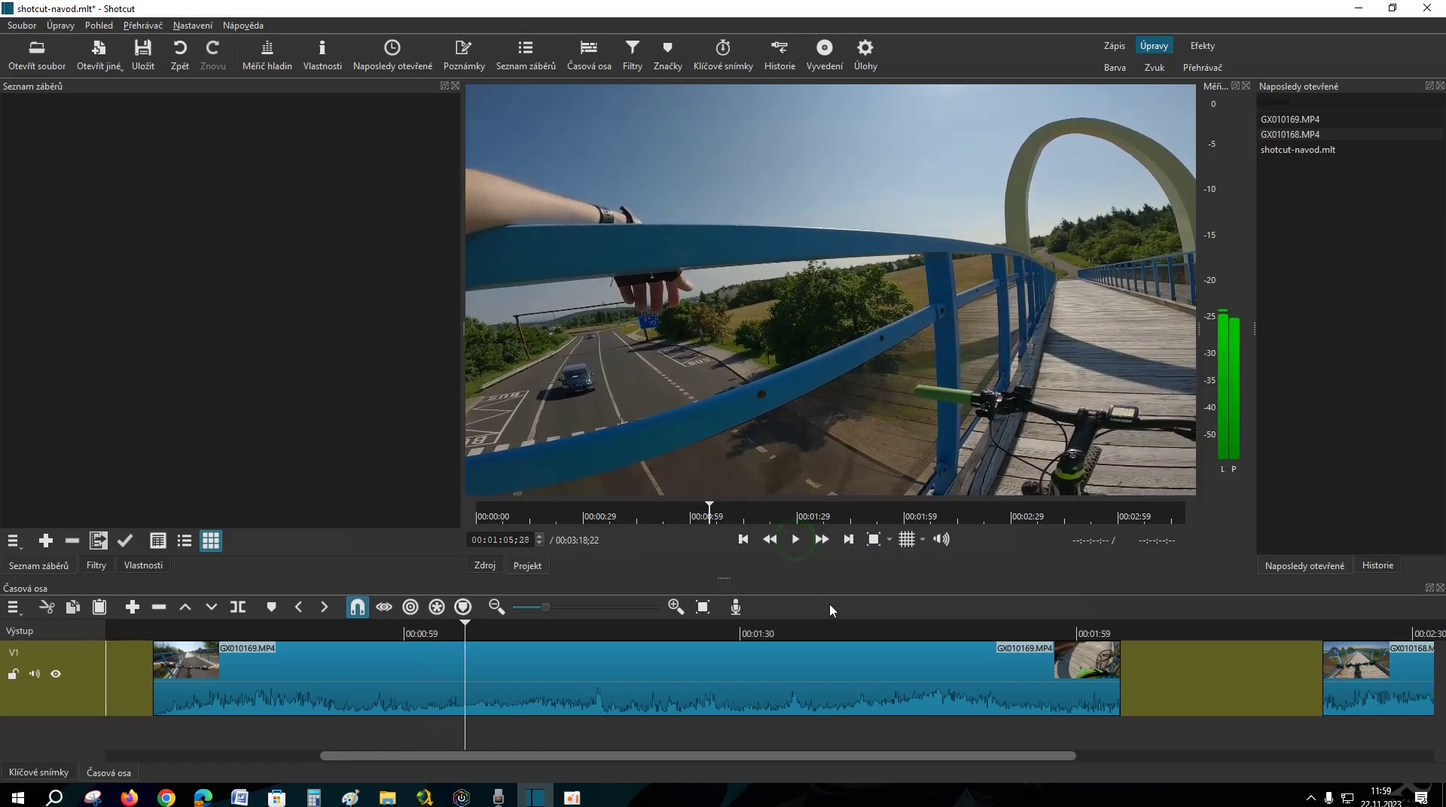
pyautogui.click(233, 607)
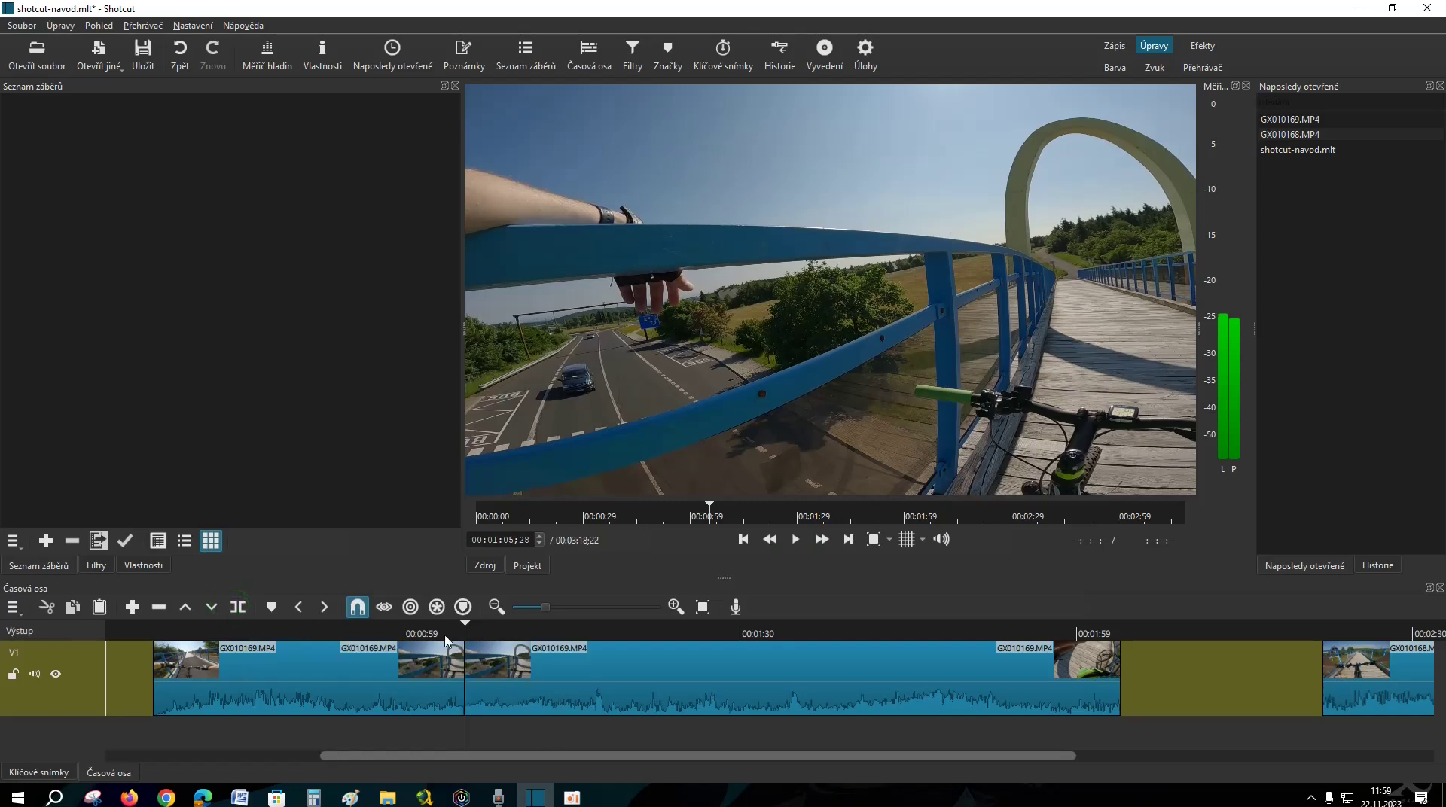
pyautogui.moveTo(467, 629); pyautogui.dragTo(652, 630)
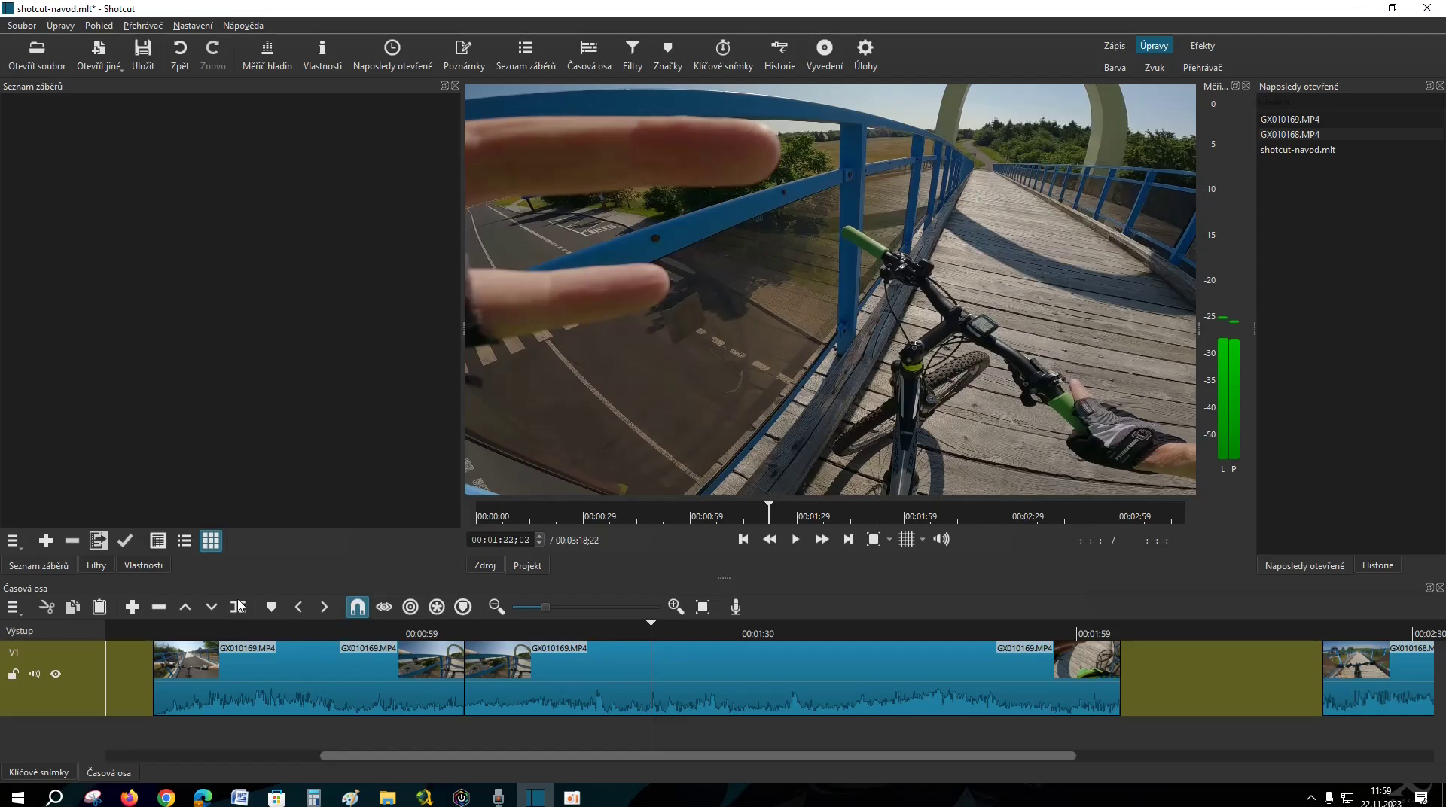
pyautogui.press('s')
# Delete the first and last segments of GX010169 from V1, keeping only the middle one.
pyautogui.click(279, 681)
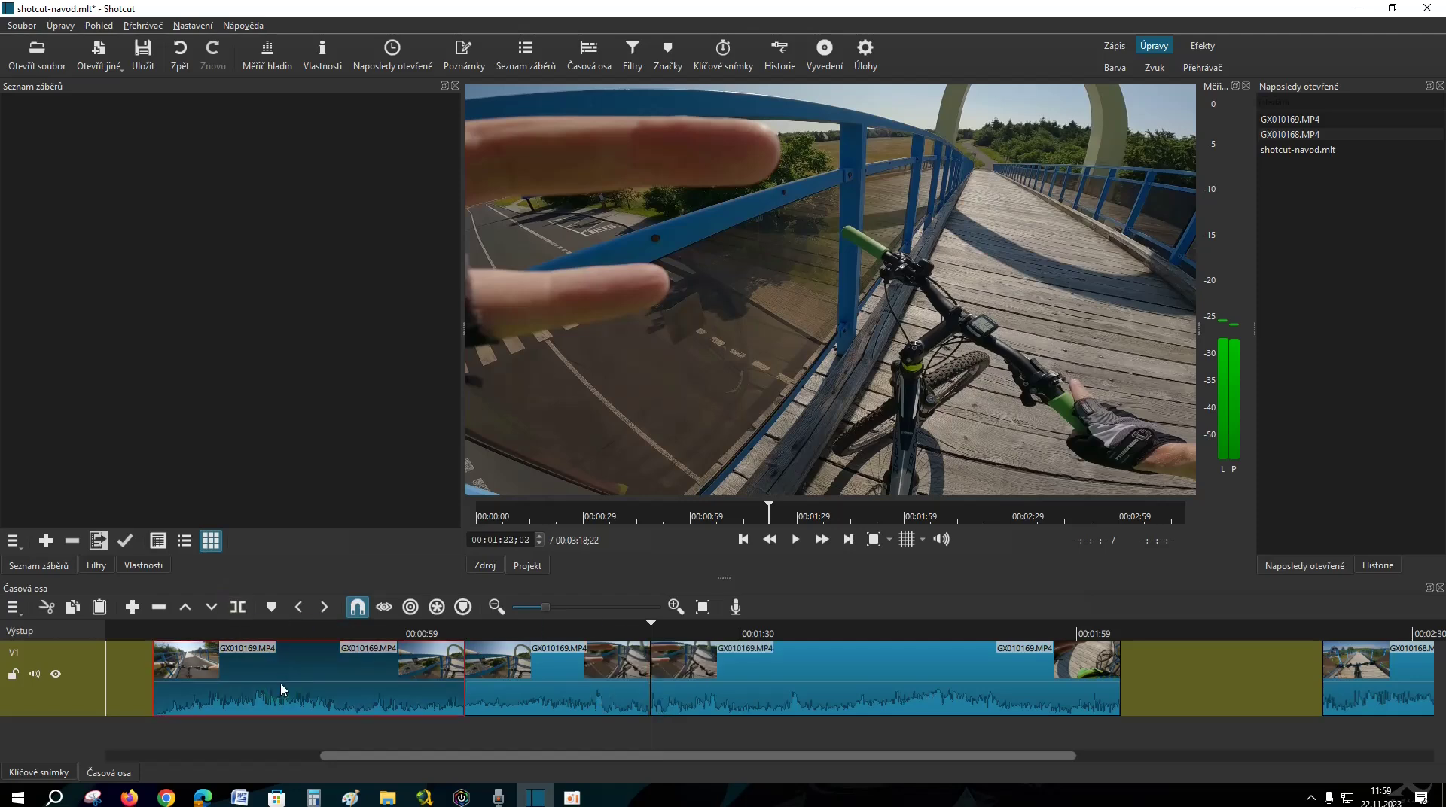
pyautogui.press('Delete')
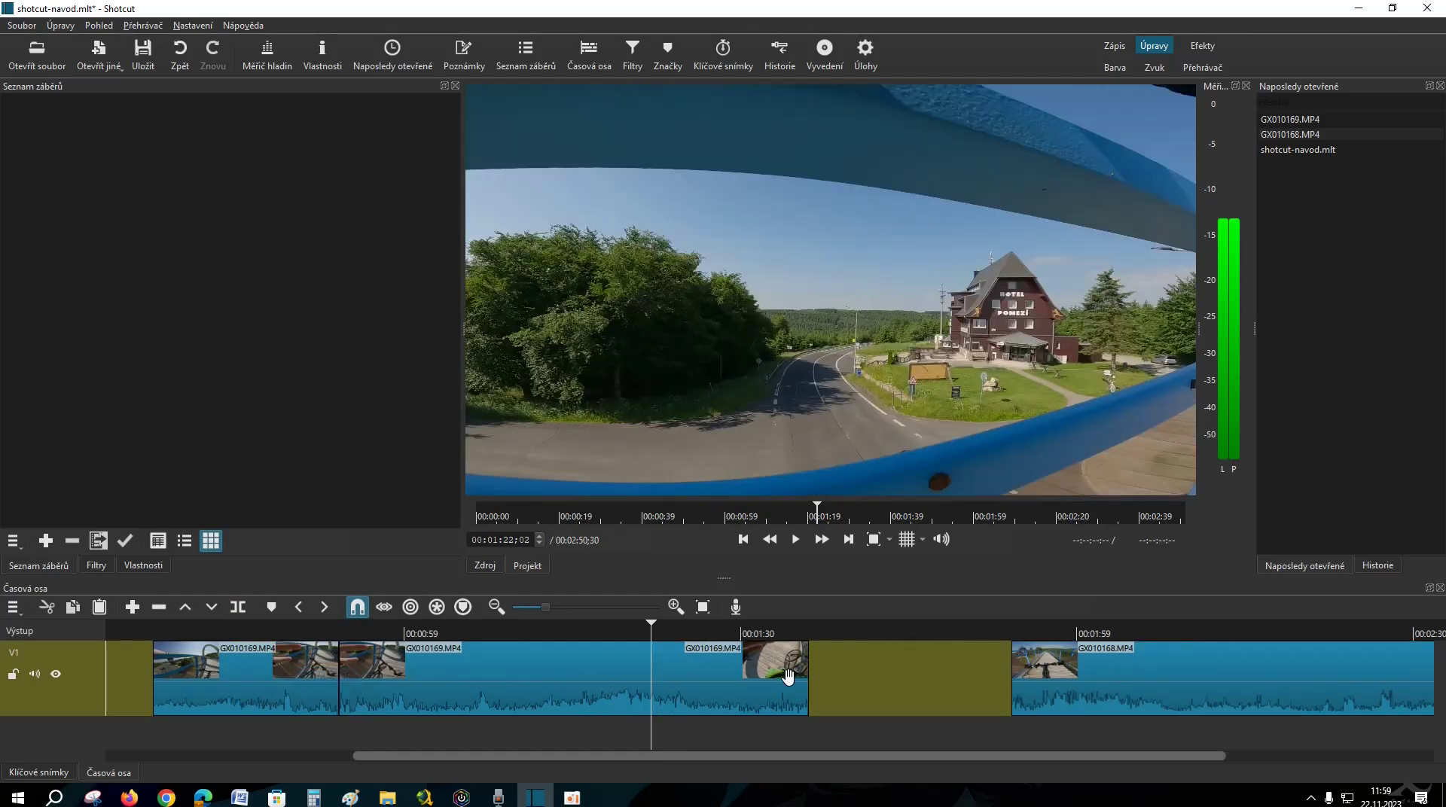
pyautogui.click(574, 687)
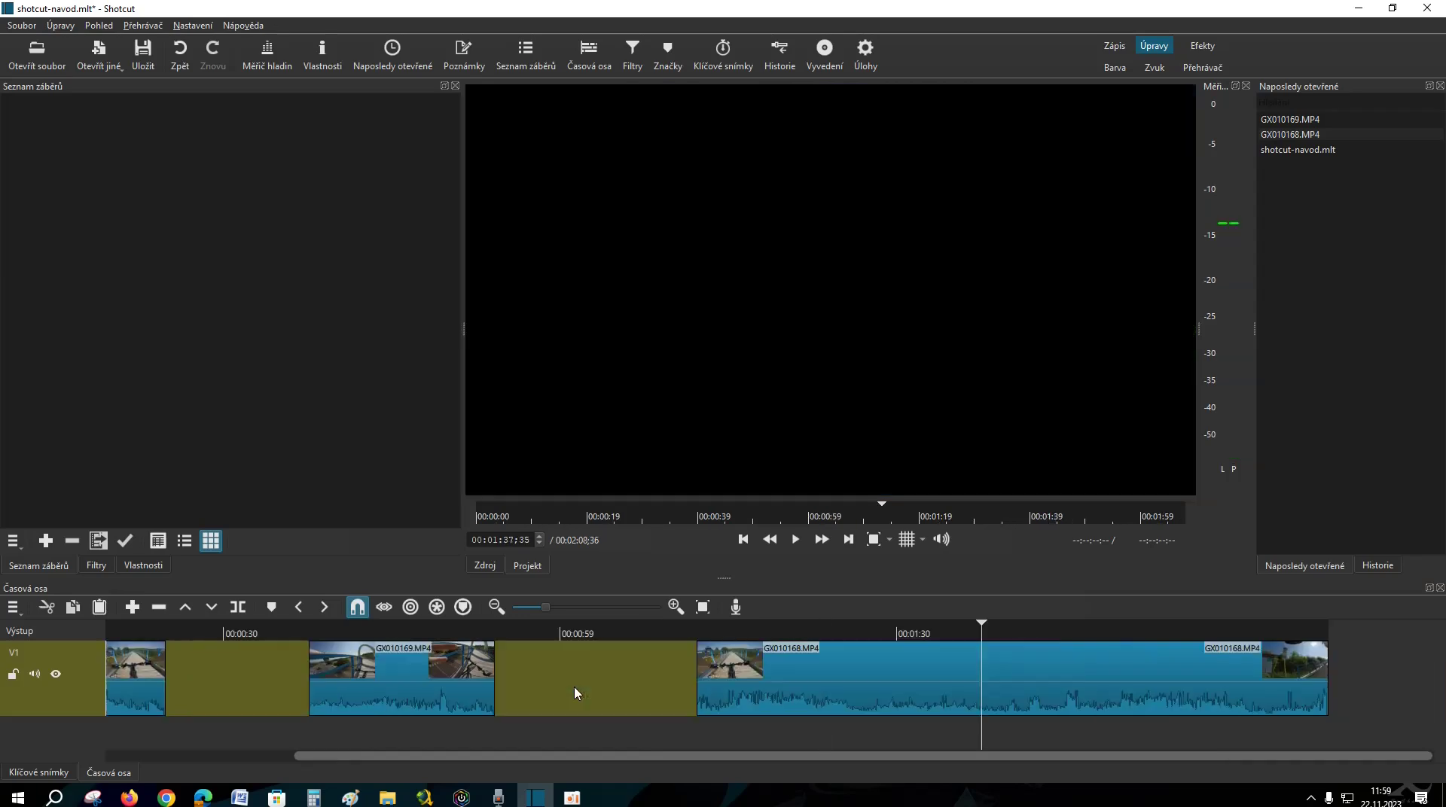
pyautogui.press('Delete')
# Remove the empty gaps before and after the remaining GX010169 segment so the three clips on V1 adjoin.
pyautogui.moveTo(428, 756); pyautogui.dragTo(248, 757)
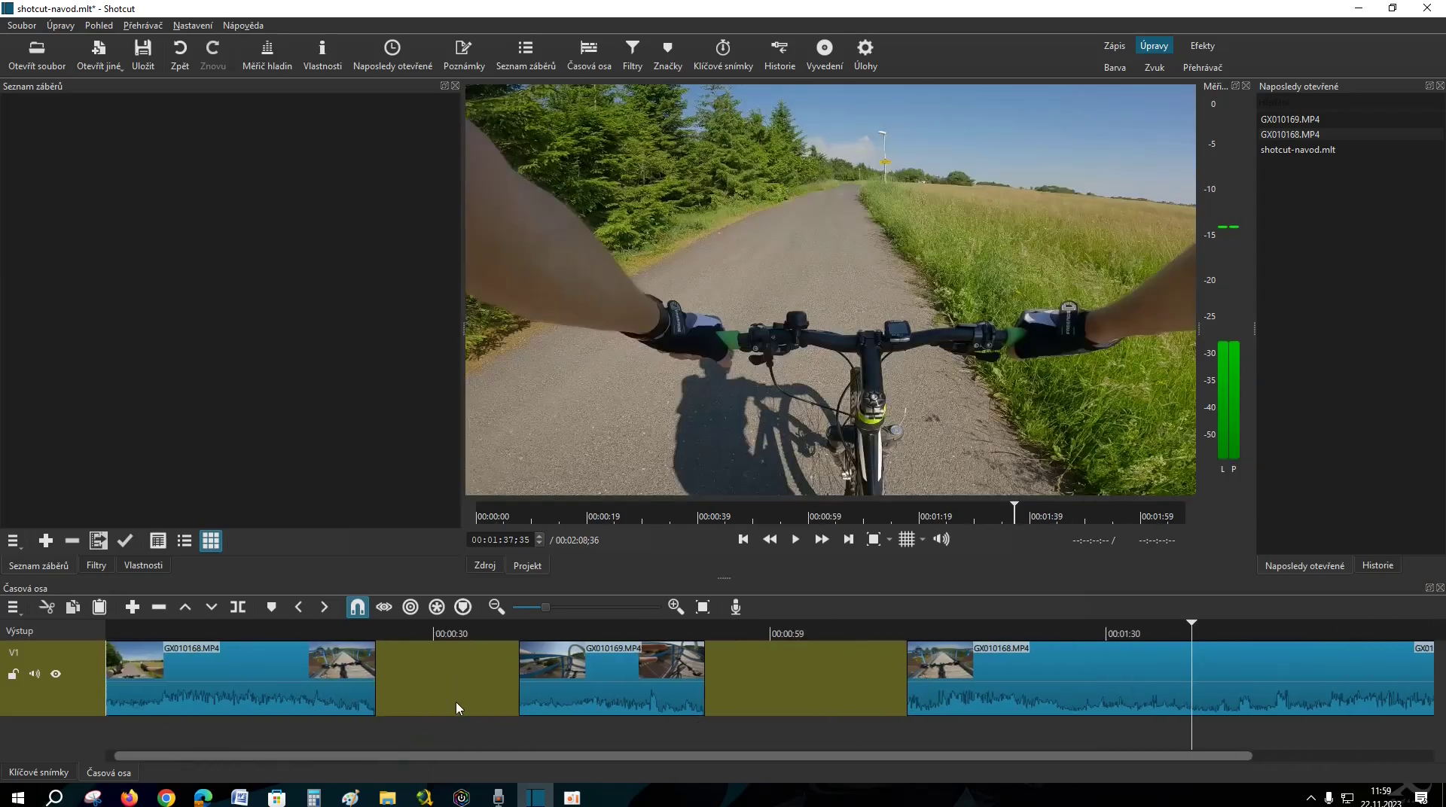
pyautogui.click(459, 679)
pyautogui.press('Delete')
pyautogui.click(705, 683)
pyautogui.press('Delete')
# Play back the GX010169 segment and the cut from the first GX010168 clip into it.
pyautogui.moveTo(704, 631); pyautogui.dragTo(329, 636)
pyautogui.click(796, 540)
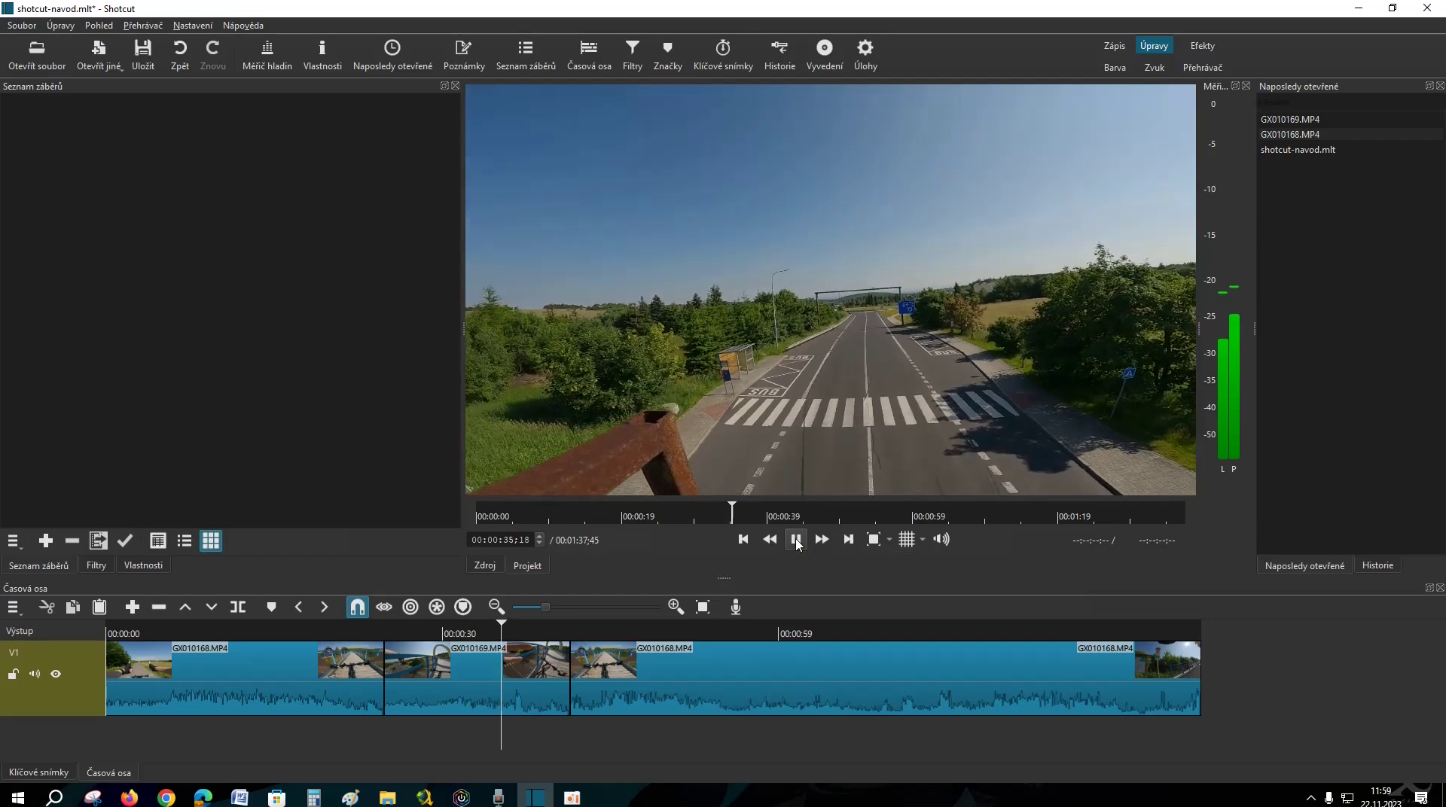
pyautogui.click(796, 540)
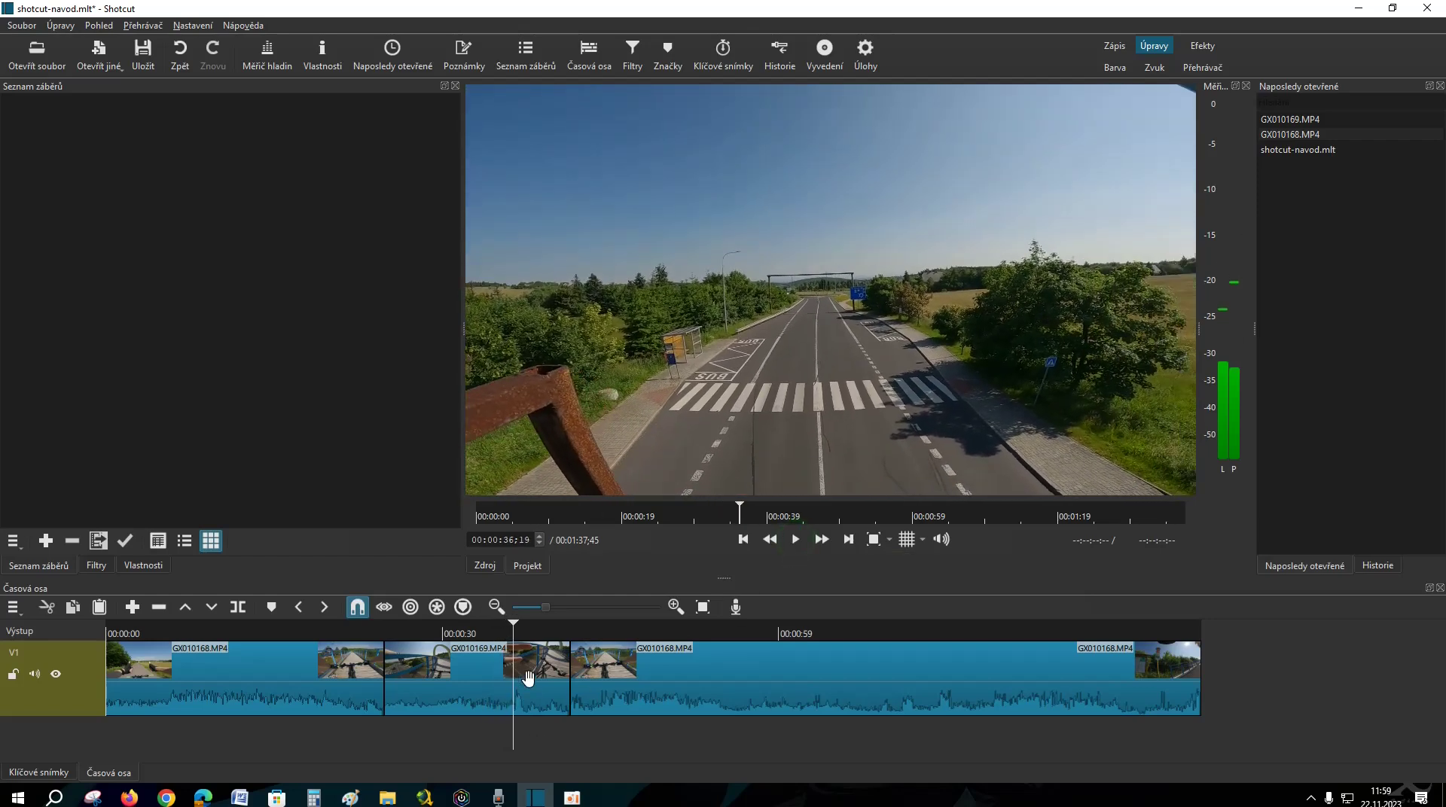
pyautogui.moveTo(517, 632); pyautogui.dragTo(367, 629)
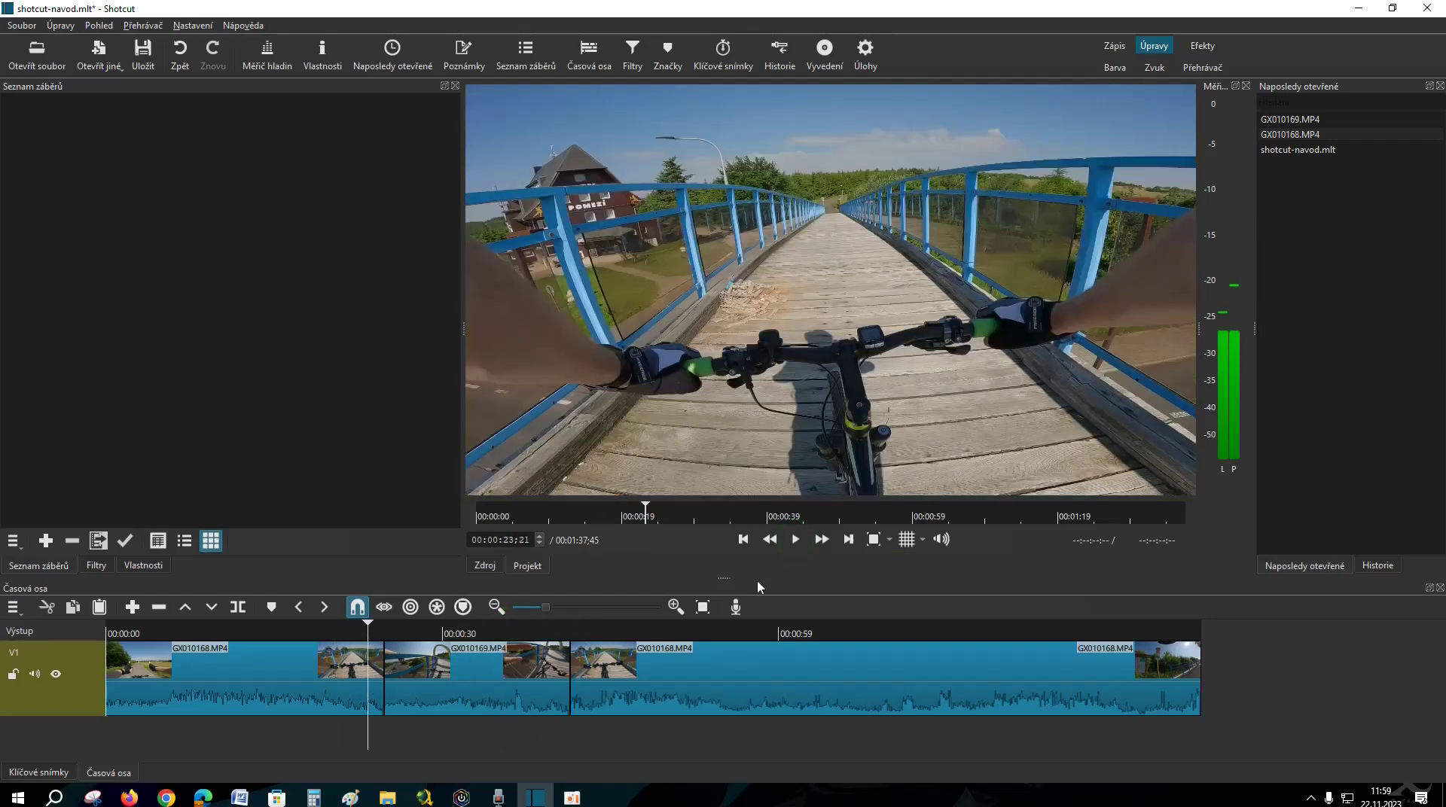
pyautogui.click(796, 539)
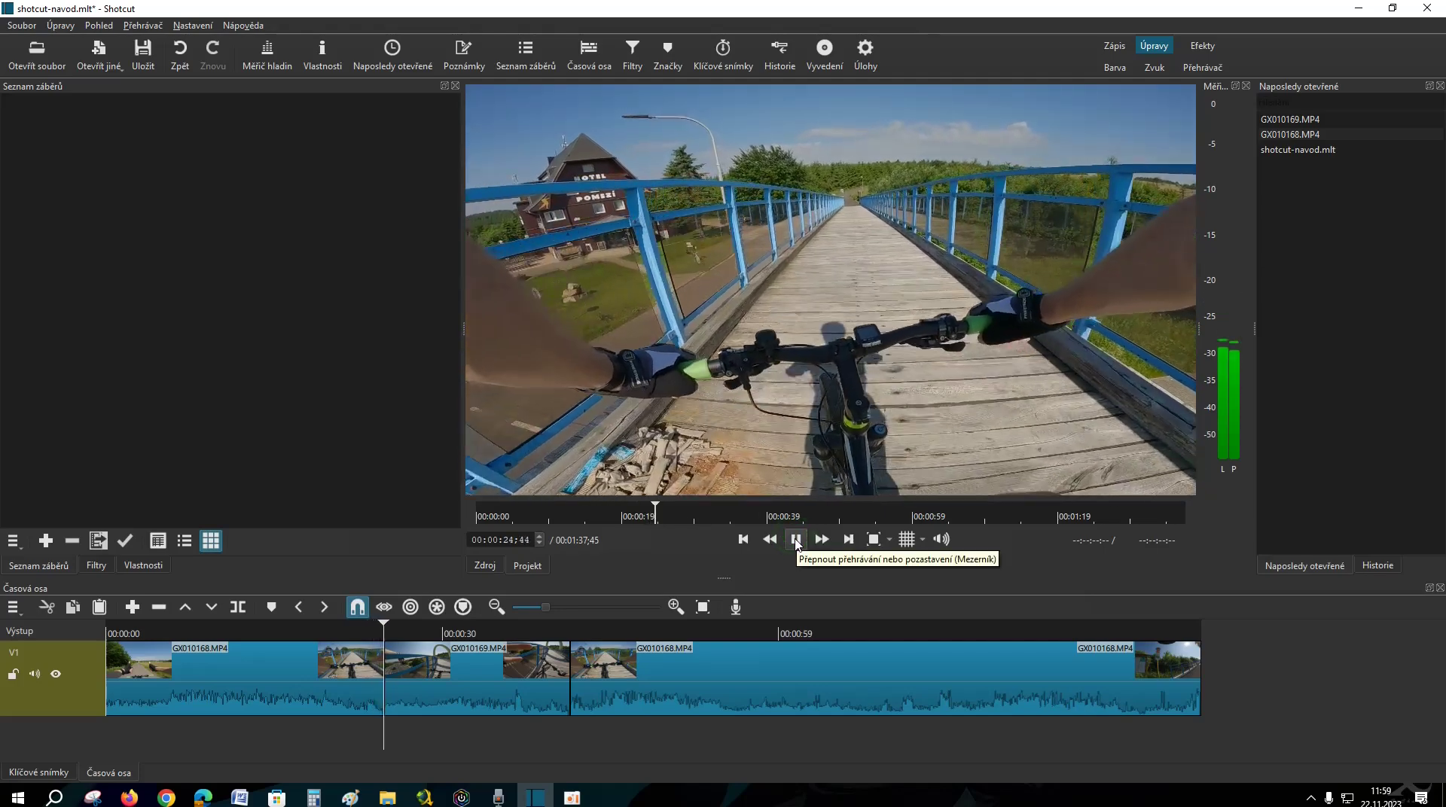
pyautogui.click(796, 540)
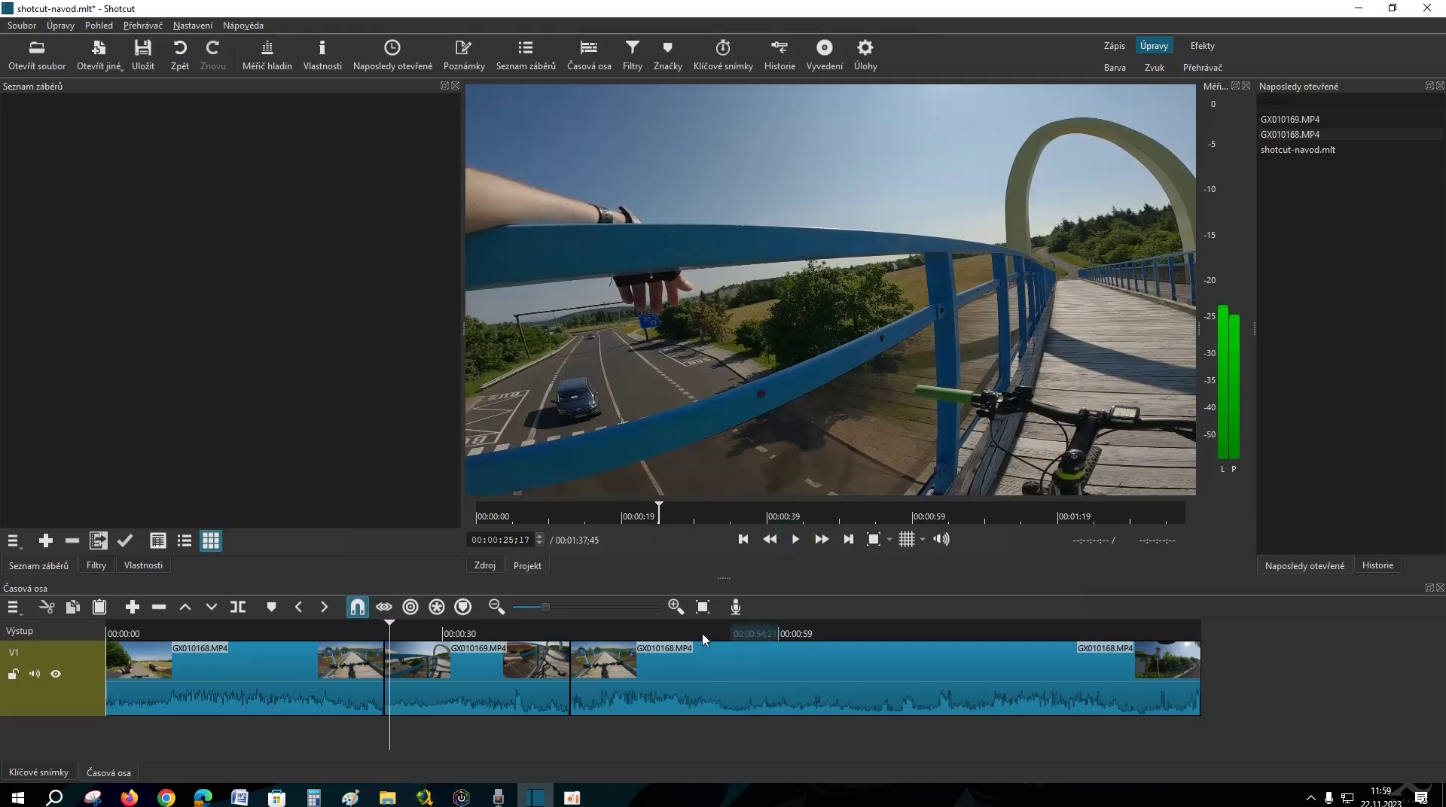
# Overlap GX010169 with the end of the first GX010168 clip by one second to create a transition, and preview it.
pyautogui.click(675, 607)
pyautogui.click(675, 607)
pyautogui.moveTo(663, 670); pyautogui.dragTo(631, 674)
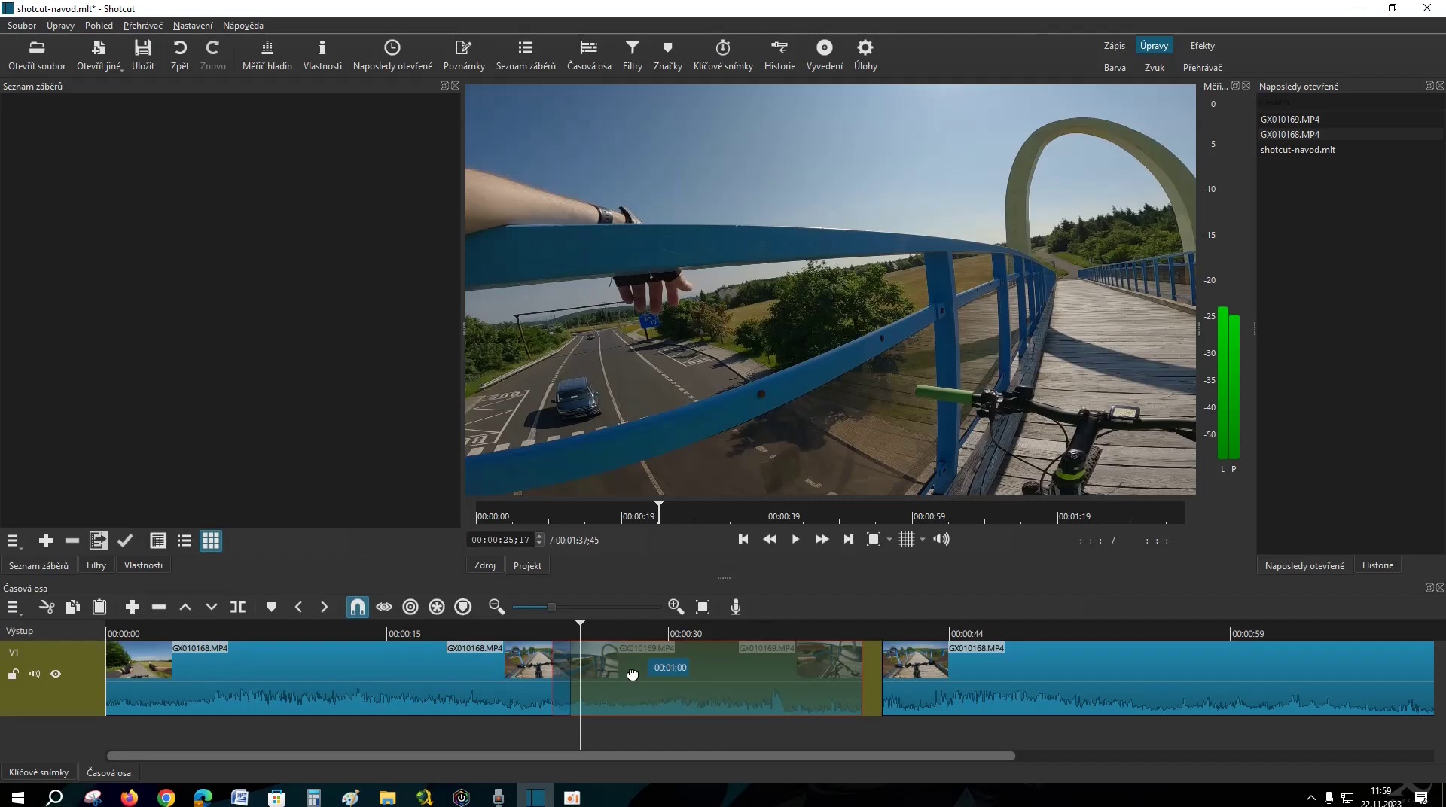
pyautogui.moveTo(708, 709); pyautogui.dragTo(706, 708)
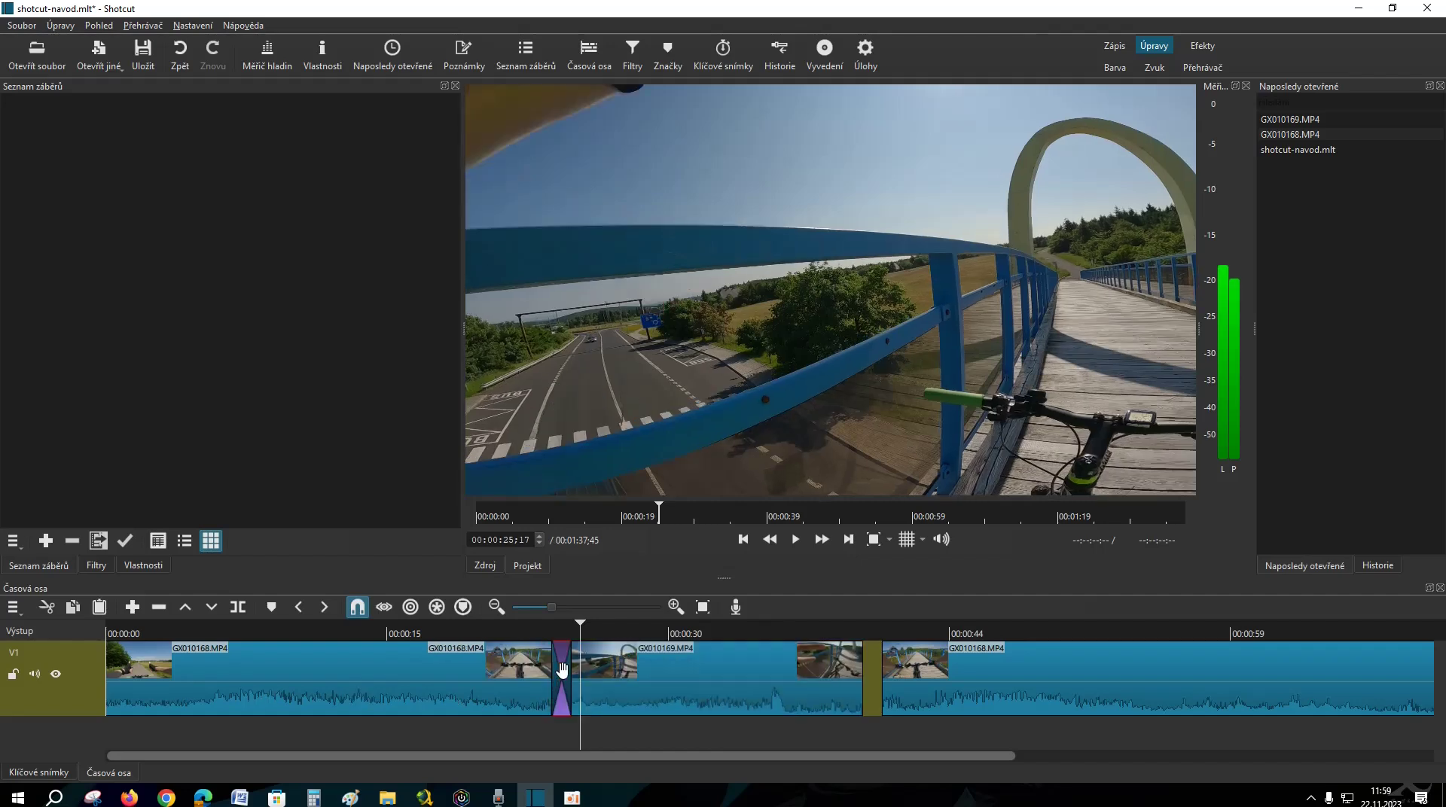
pyautogui.moveTo(580, 625); pyautogui.dragTo(513, 625)
pyautogui.click(791, 541)
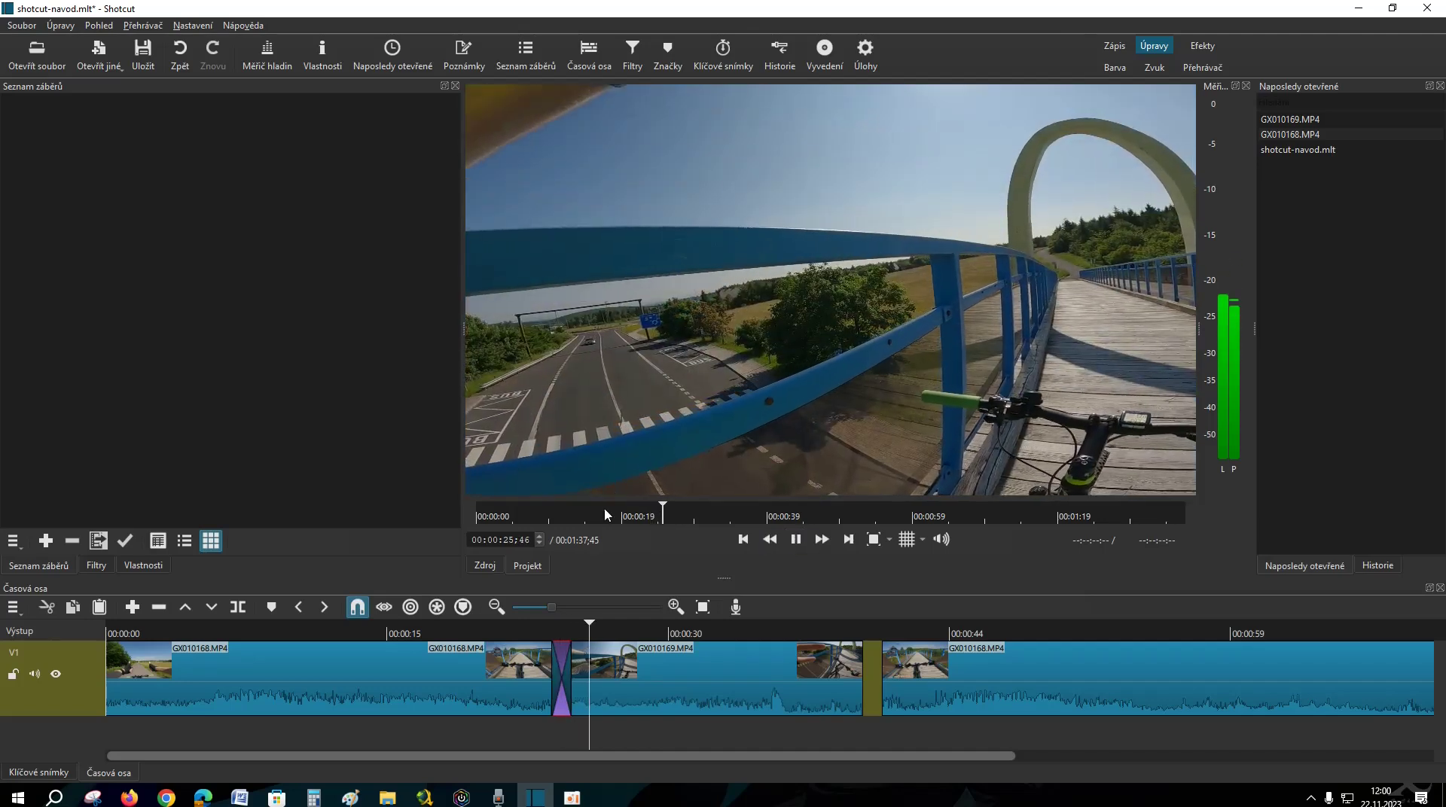
pyautogui.click(796, 539)
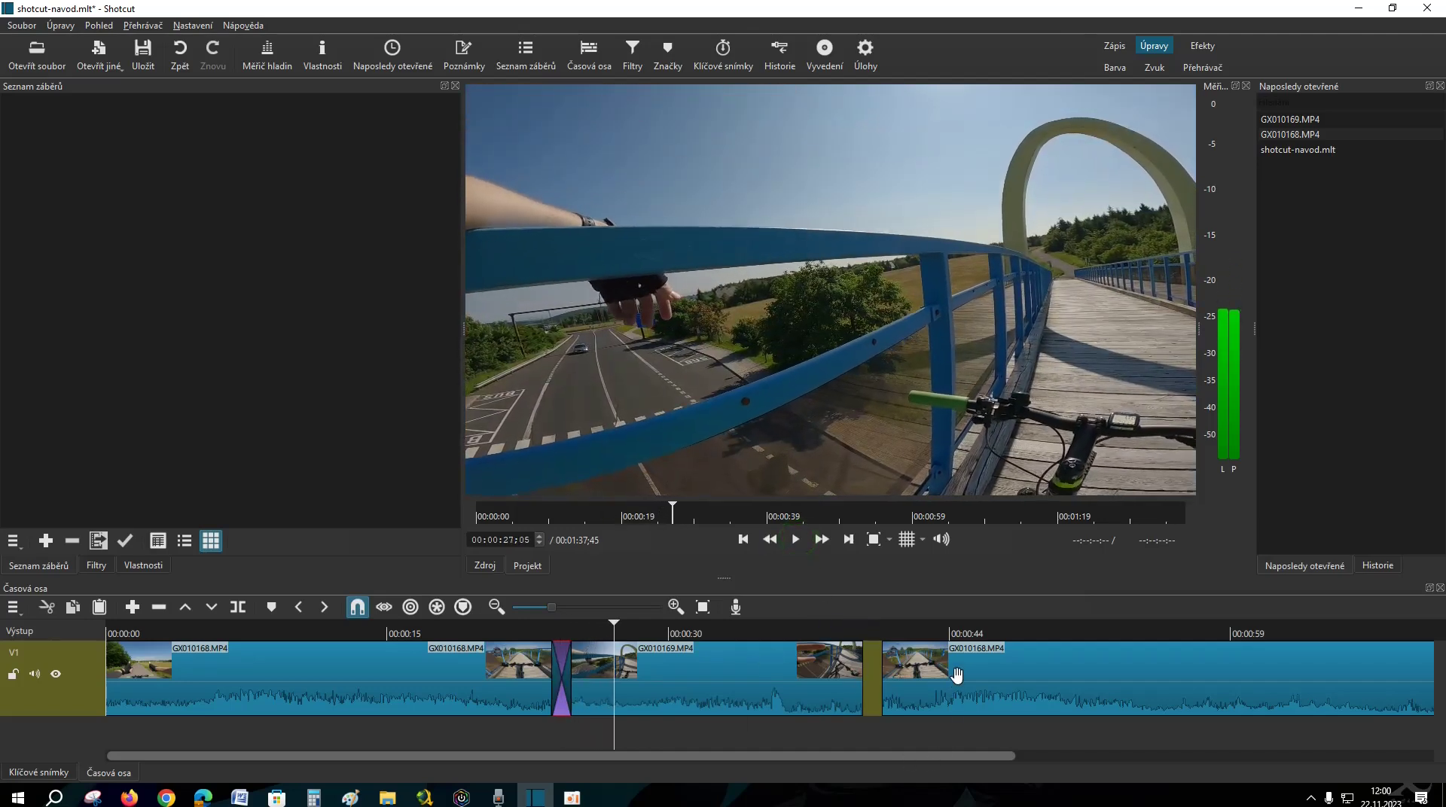
# Overlap the last GX010168 clip with the end of GX010169 by about one second to create a transition, and preview it.
pyautogui.moveTo(939, 676)
pyautogui.mouseDown()
pyautogui.moveTo(896, 680)
pyautogui.moveTo(928, 690)
pyautogui.mouseUp()
pyautogui.moveTo(637, 625); pyautogui.dragTo(839, 621)
pyautogui.press('space')
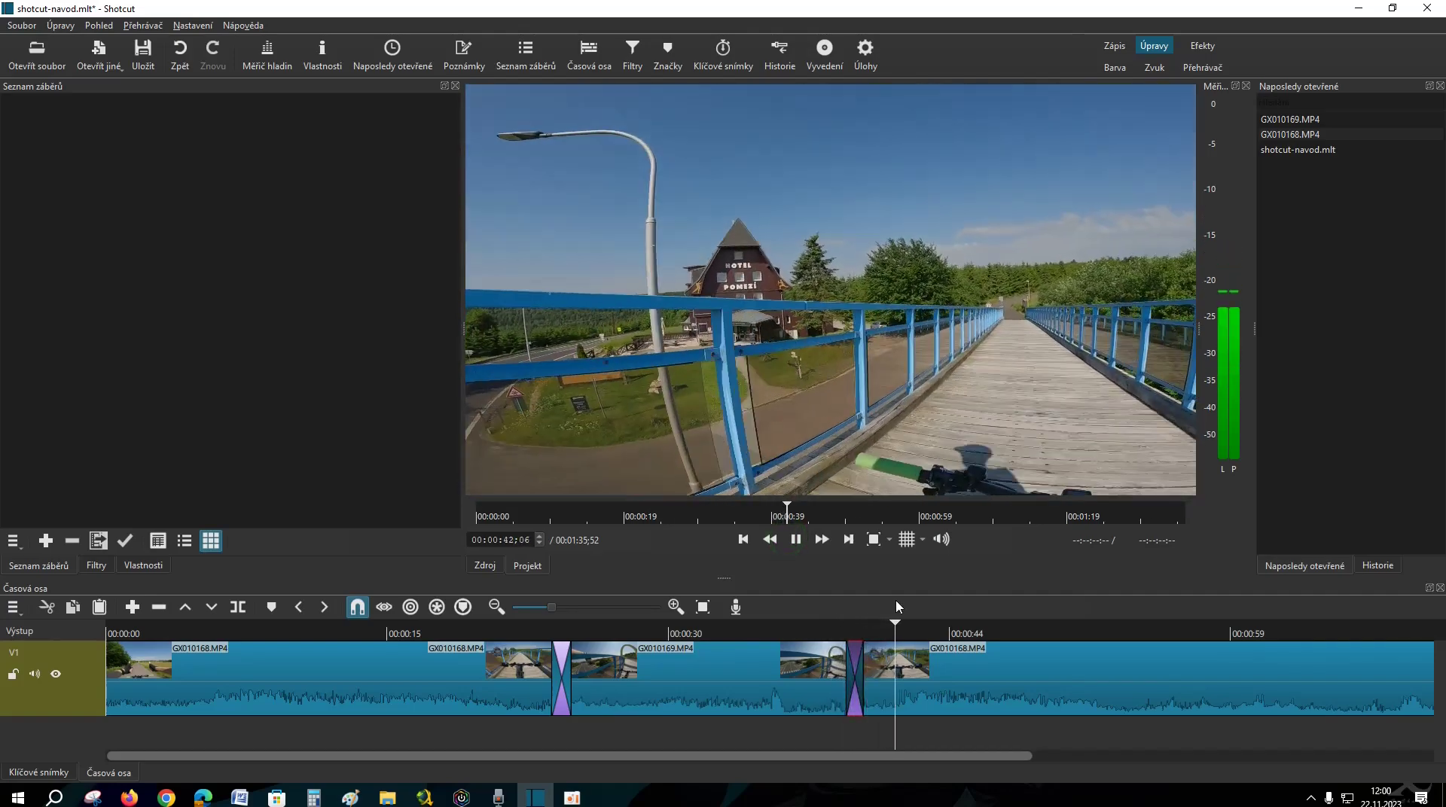
pyautogui.click(796, 539)
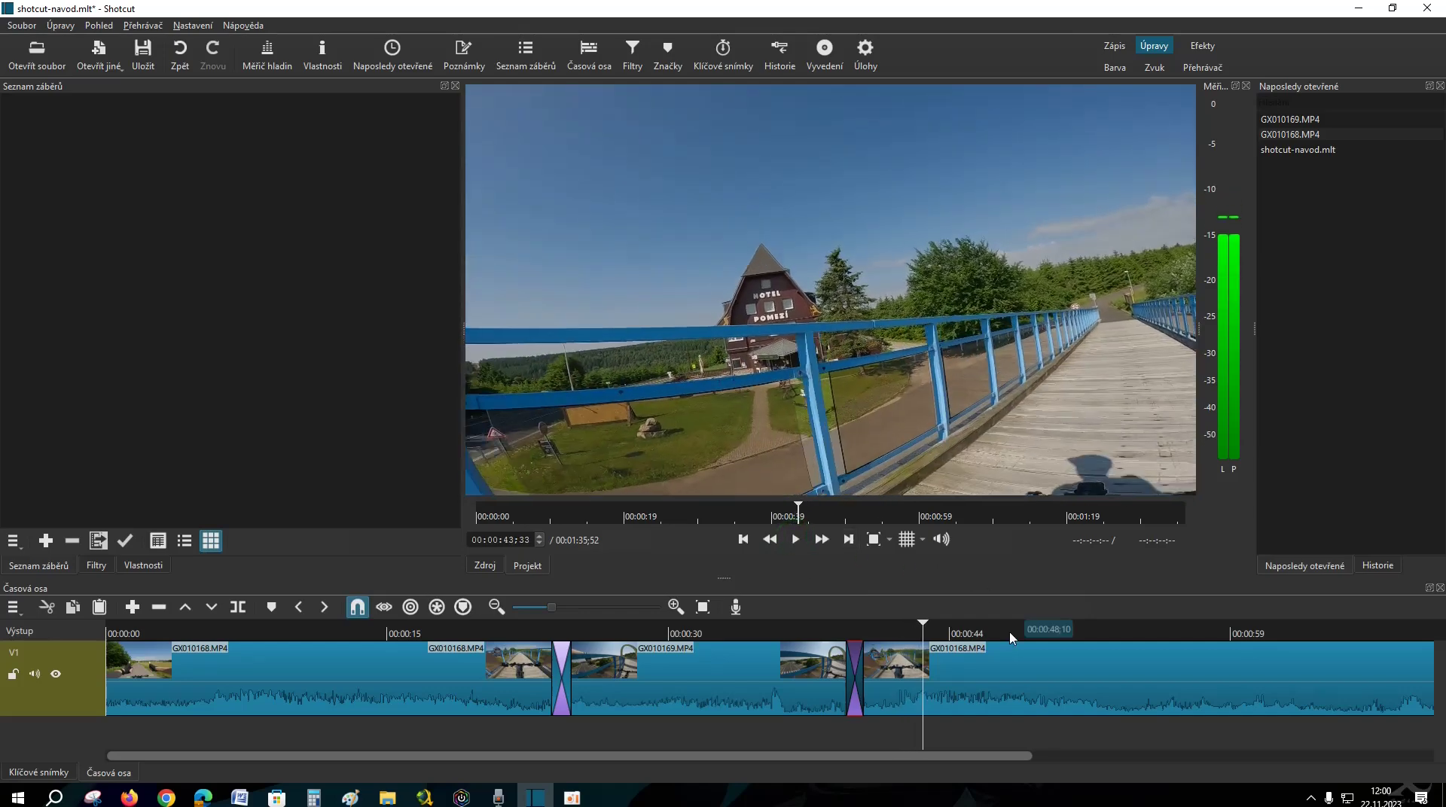
pyautogui.moveTo(788, 757); pyautogui.dragTo(1326, 766)
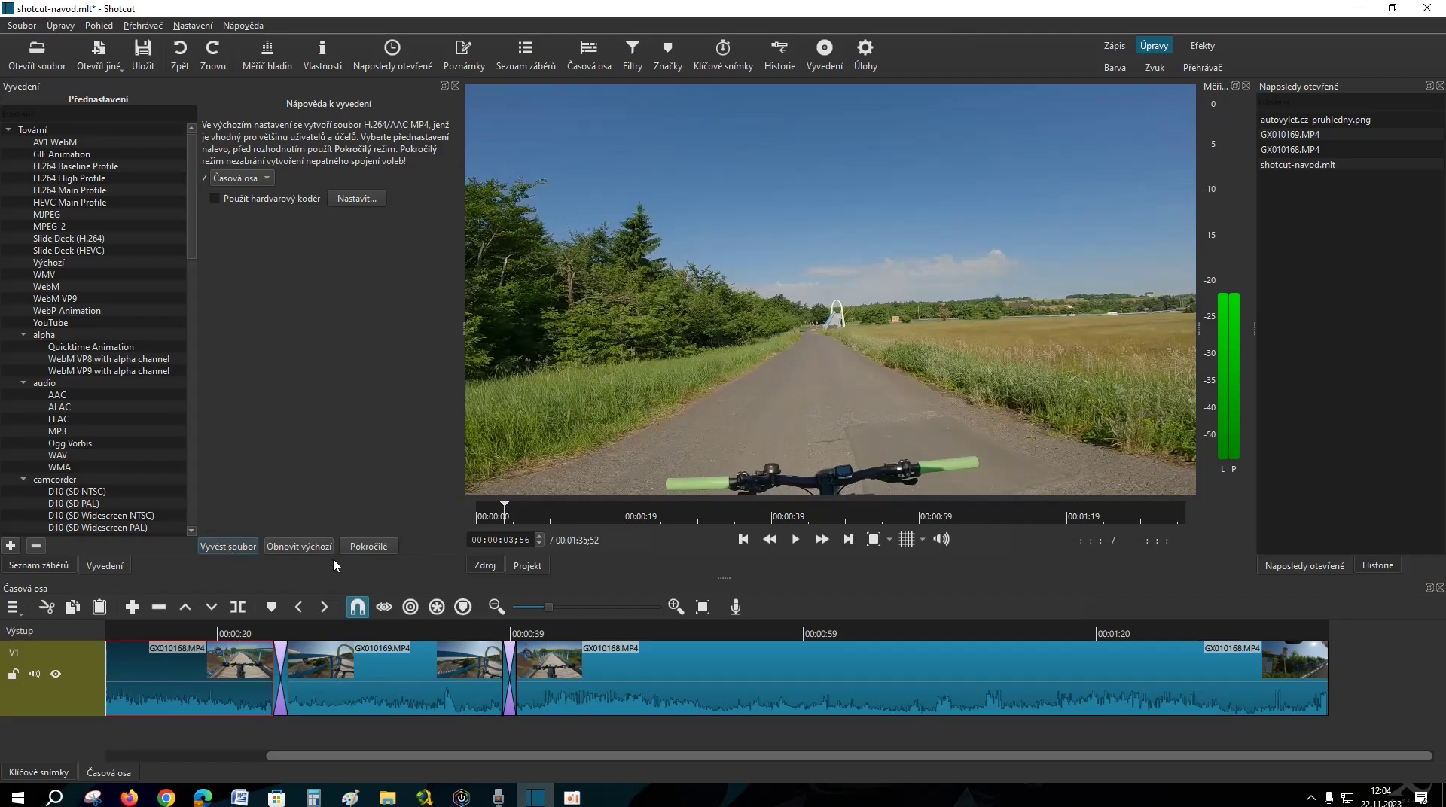
# Enable the hardware encoder for export and set the advanced video resolution to 3840 x 2160 (UHD 4K), keeping 59.940060 frames per second.
pyautogui.click(214, 199)
pyautogui.click(365, 548)
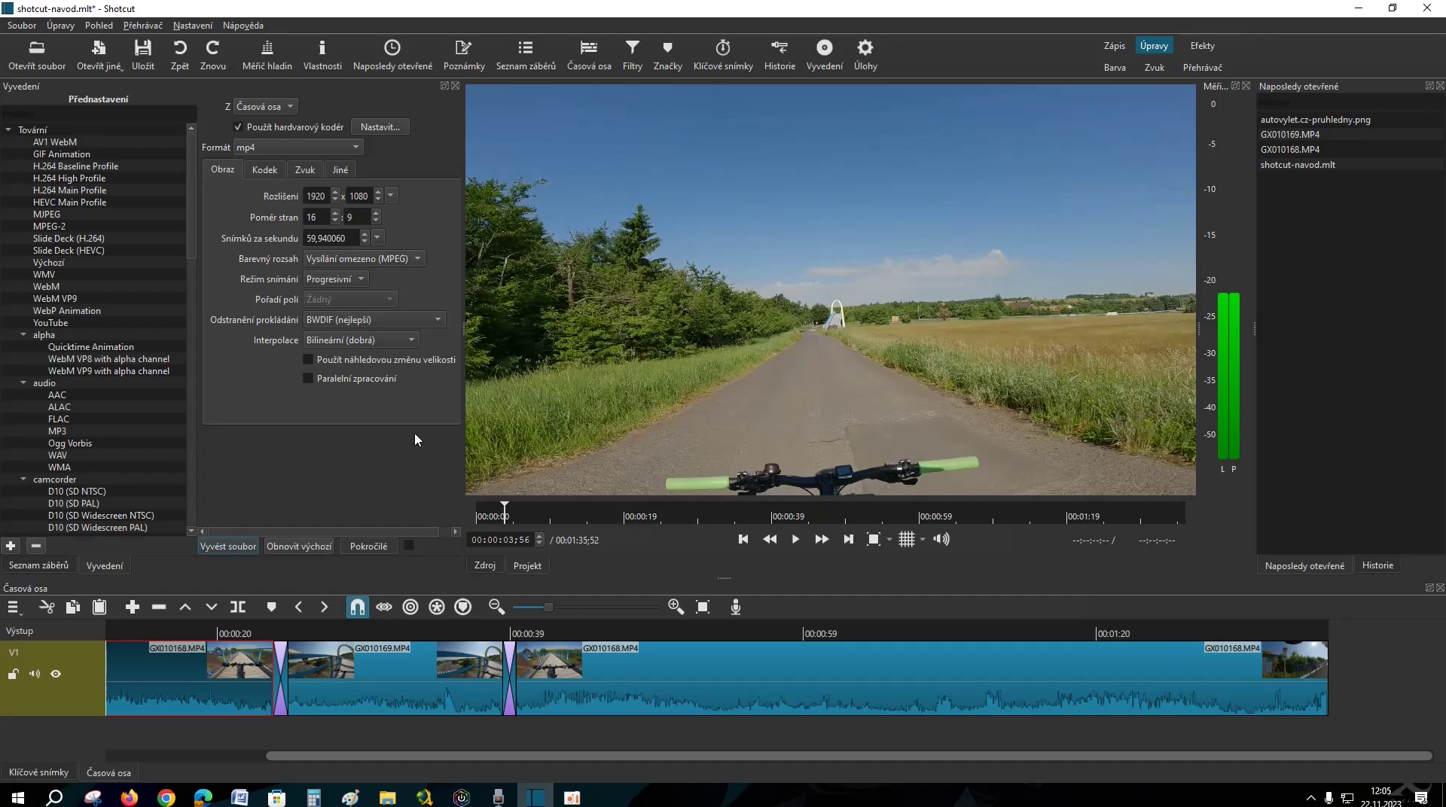
pyautogui.click(392, 196)
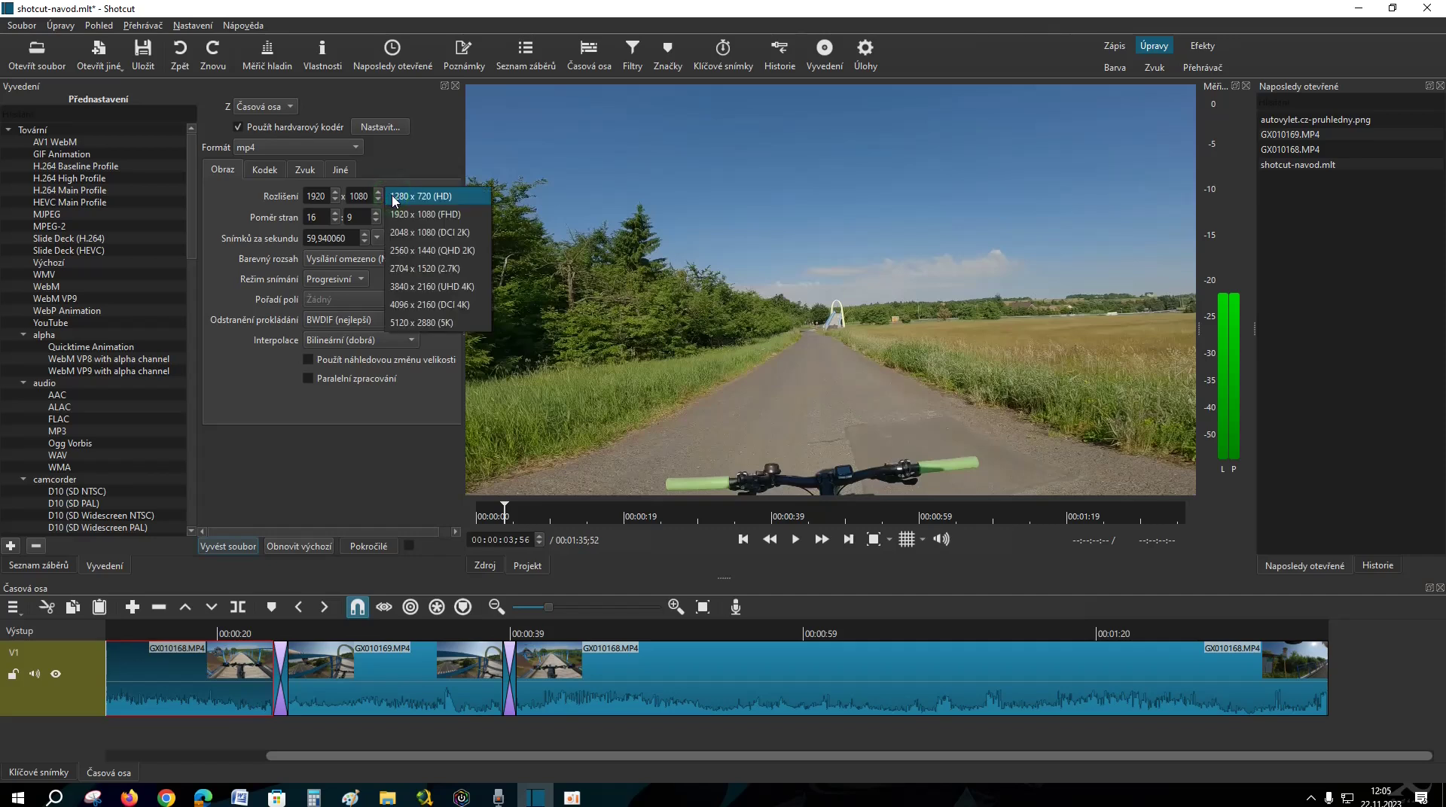
pyautogui.click(424, 291)
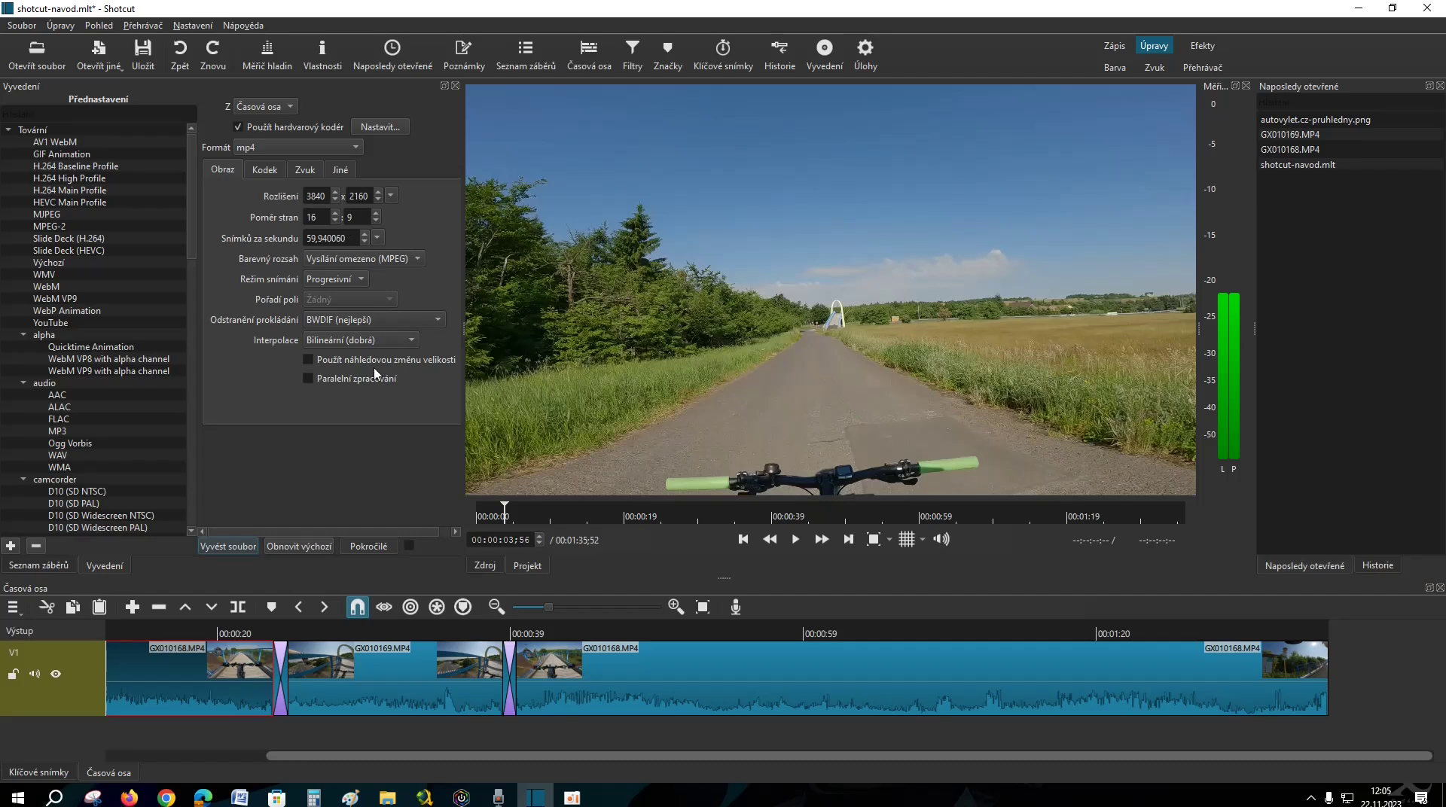
pyautogui.click(378, 239)
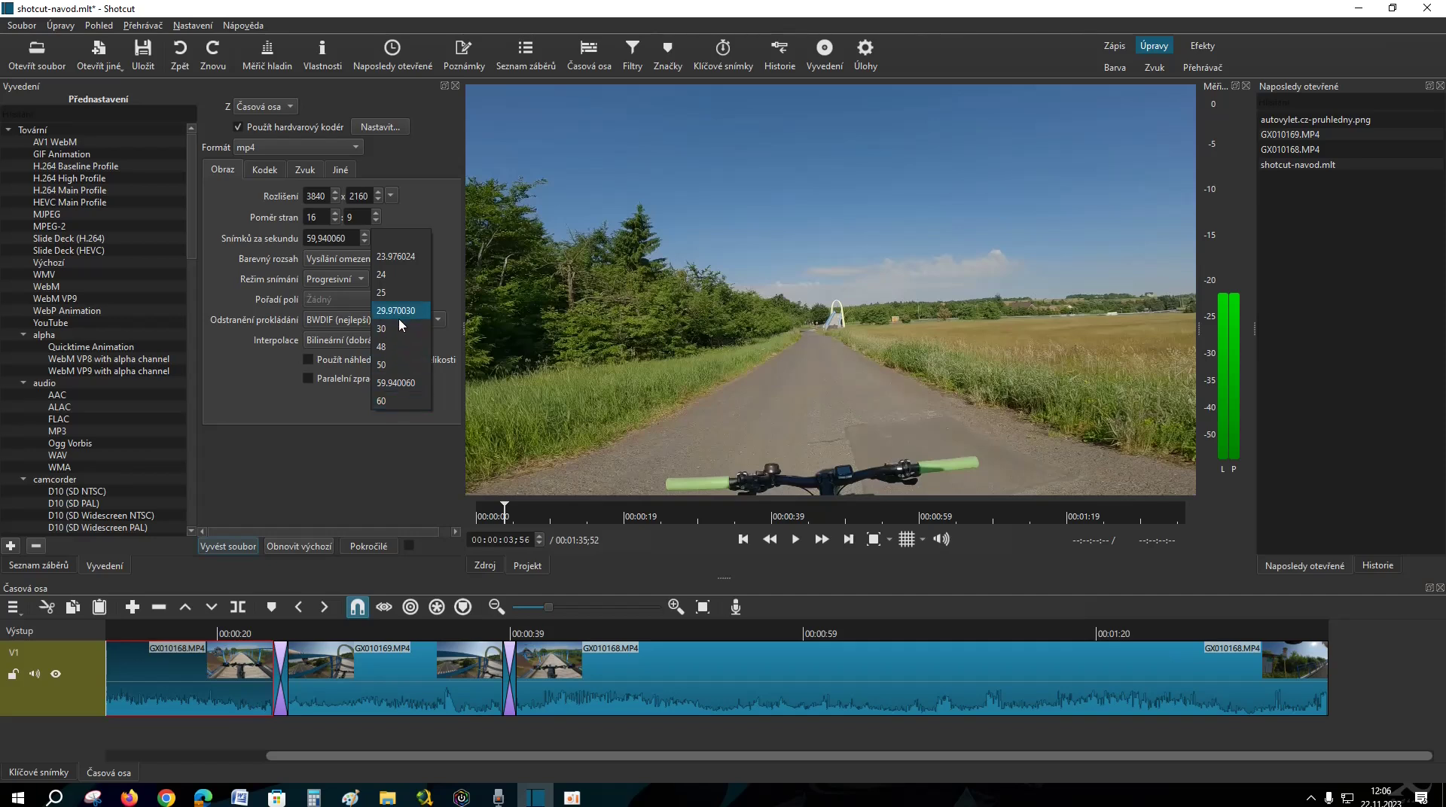
pyautogui.click(423, 184)
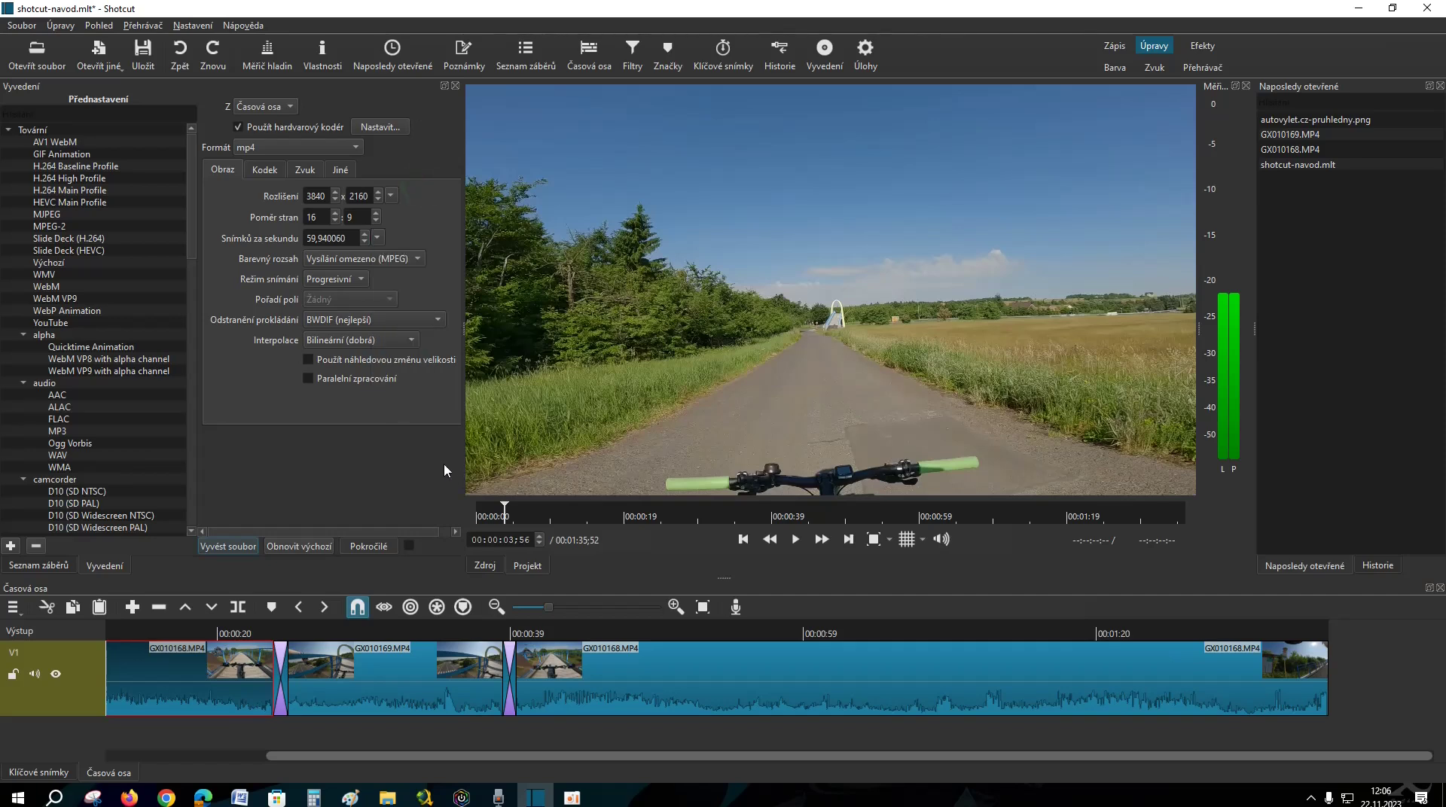
# Export the timeline as the mp4 file shotcut-navod in the Videa folder.
pyautogui.click(227, 546)
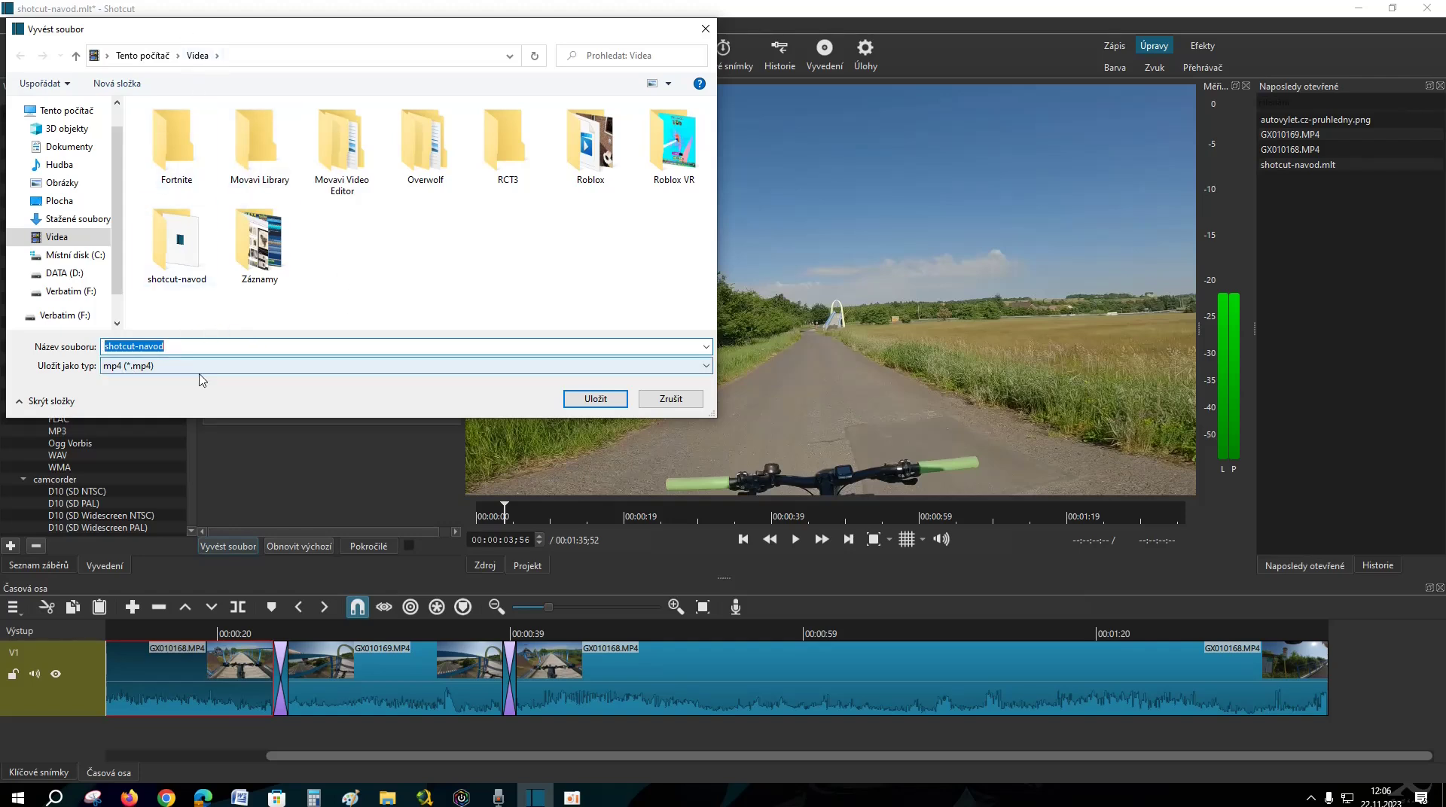
pyautogui.click(596, 400)
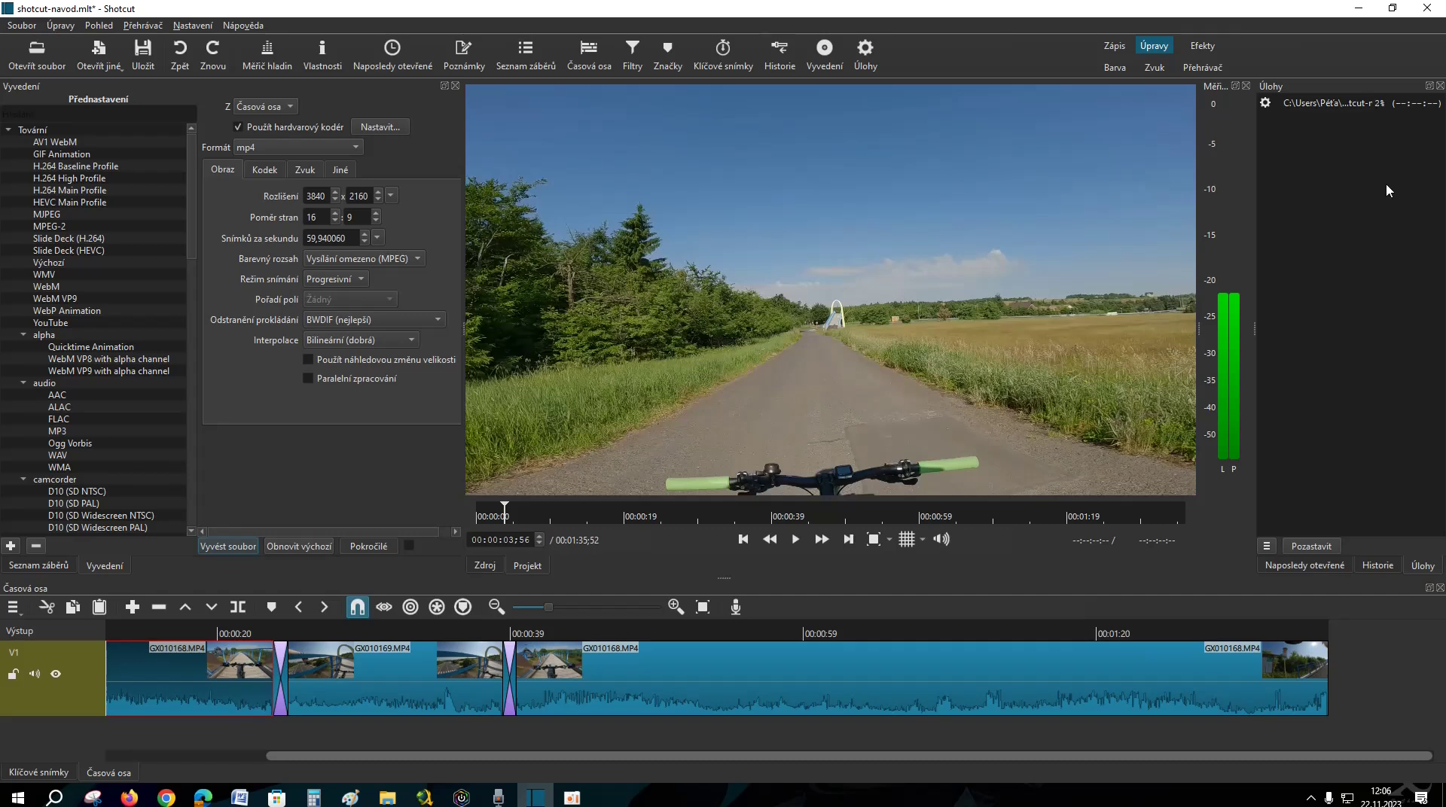
pyautogui.click(874, 667)
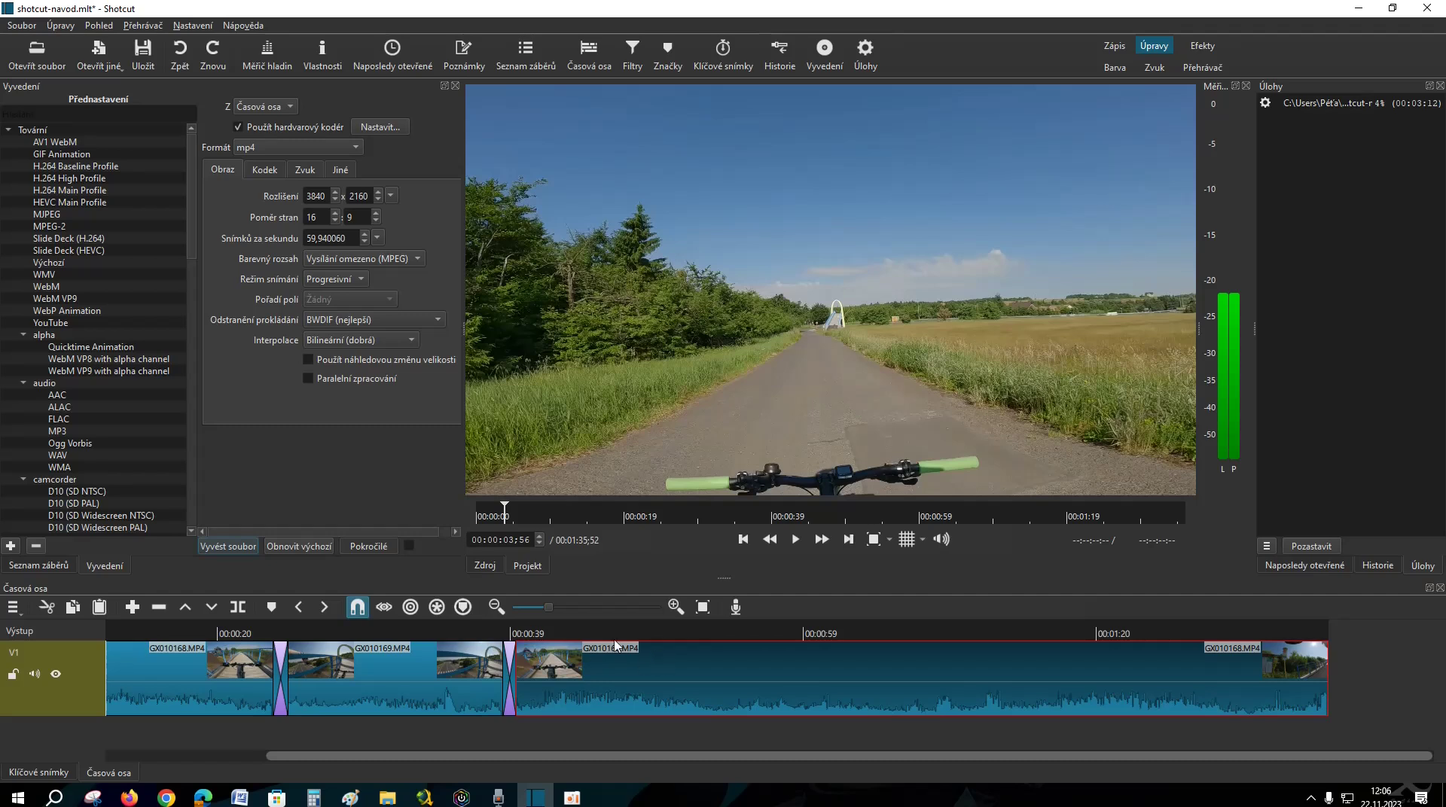